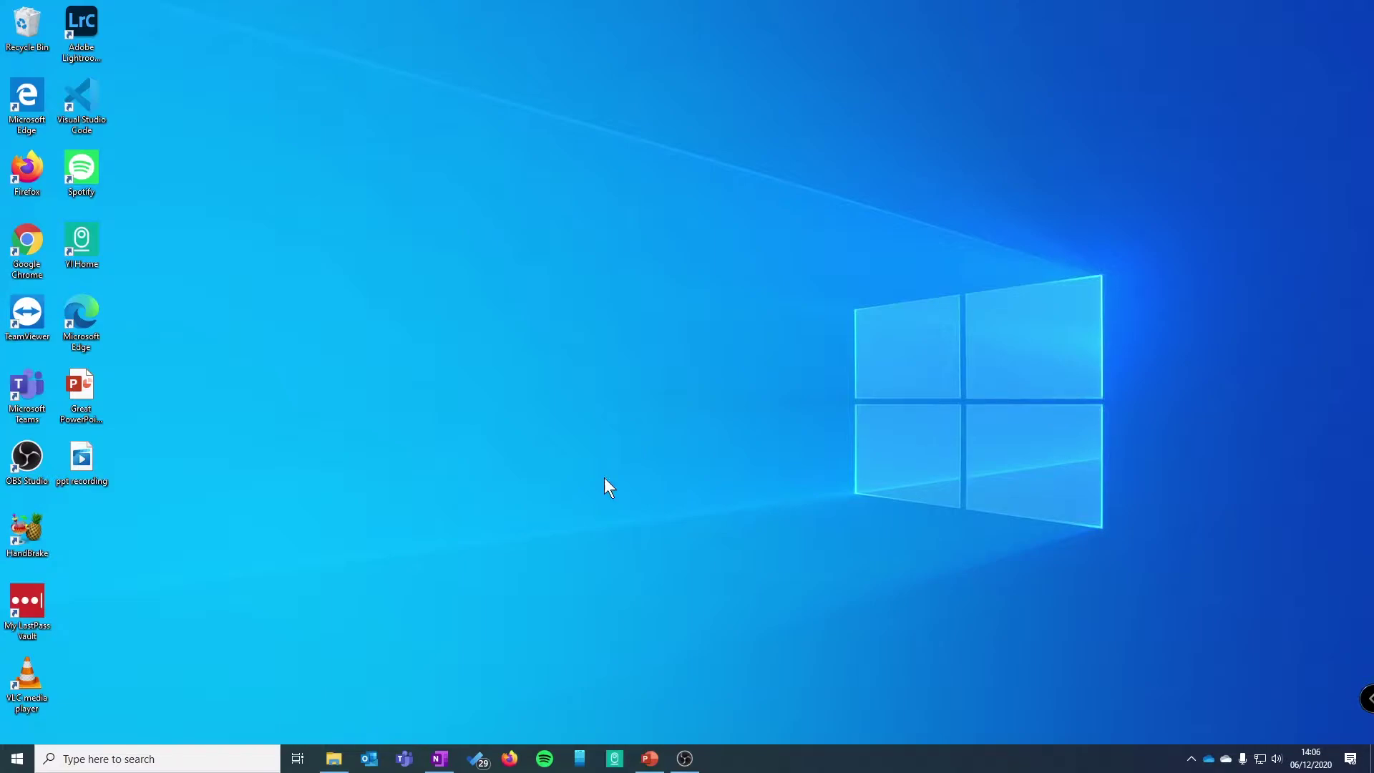
Step: Switch to OneNote and look over the lesson plan table on the T2 Week 1 Friday page
left_click(440, 758)
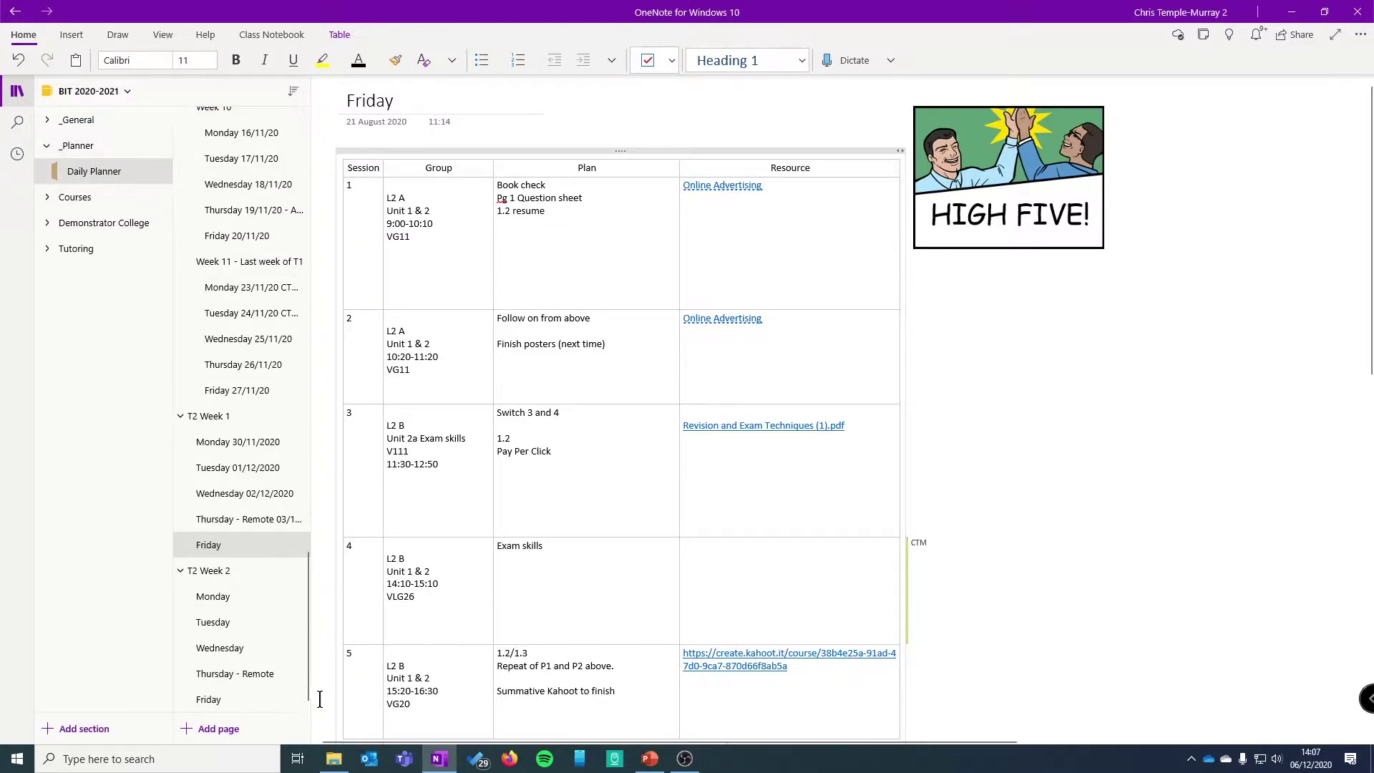
mouse_move(306, 676)
left_mouse_down()
mouse_move(307, 232)
mouse_move(312, 683)
left_mouse_up()
scroll(368, 300, "down", 3)
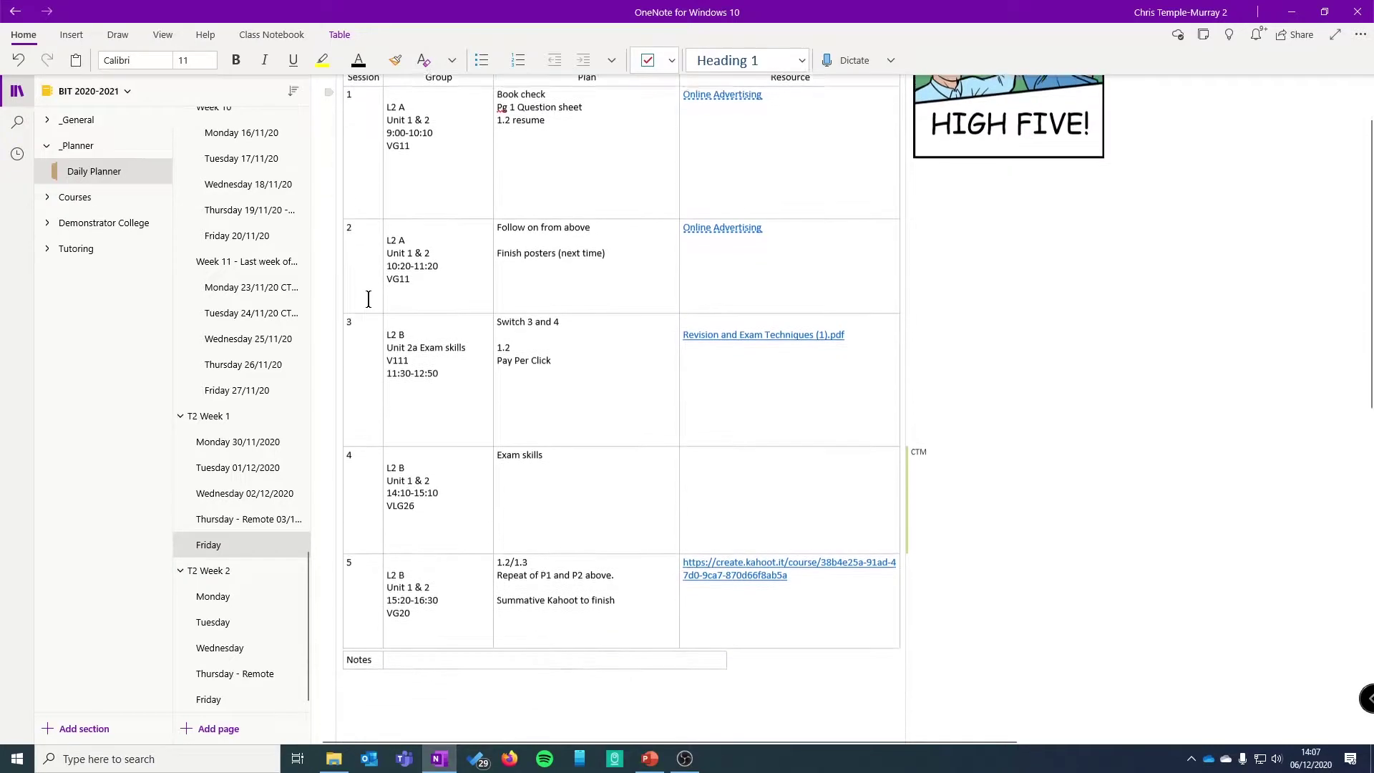
scroll(368, 529, "up", 3)
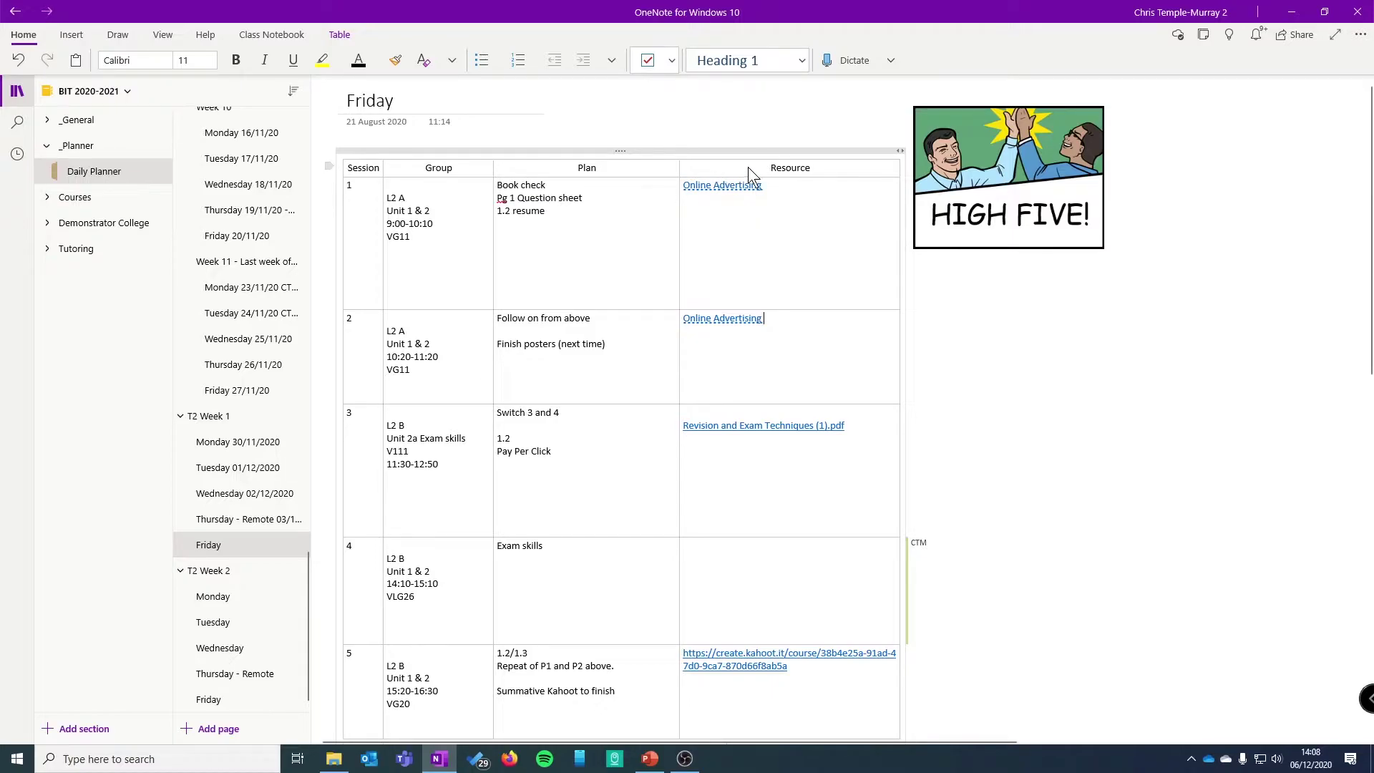
Step: Examine the Resource column of the Friday planner and the links listed for each session
left_click_drag(816, 168, 763, 169)
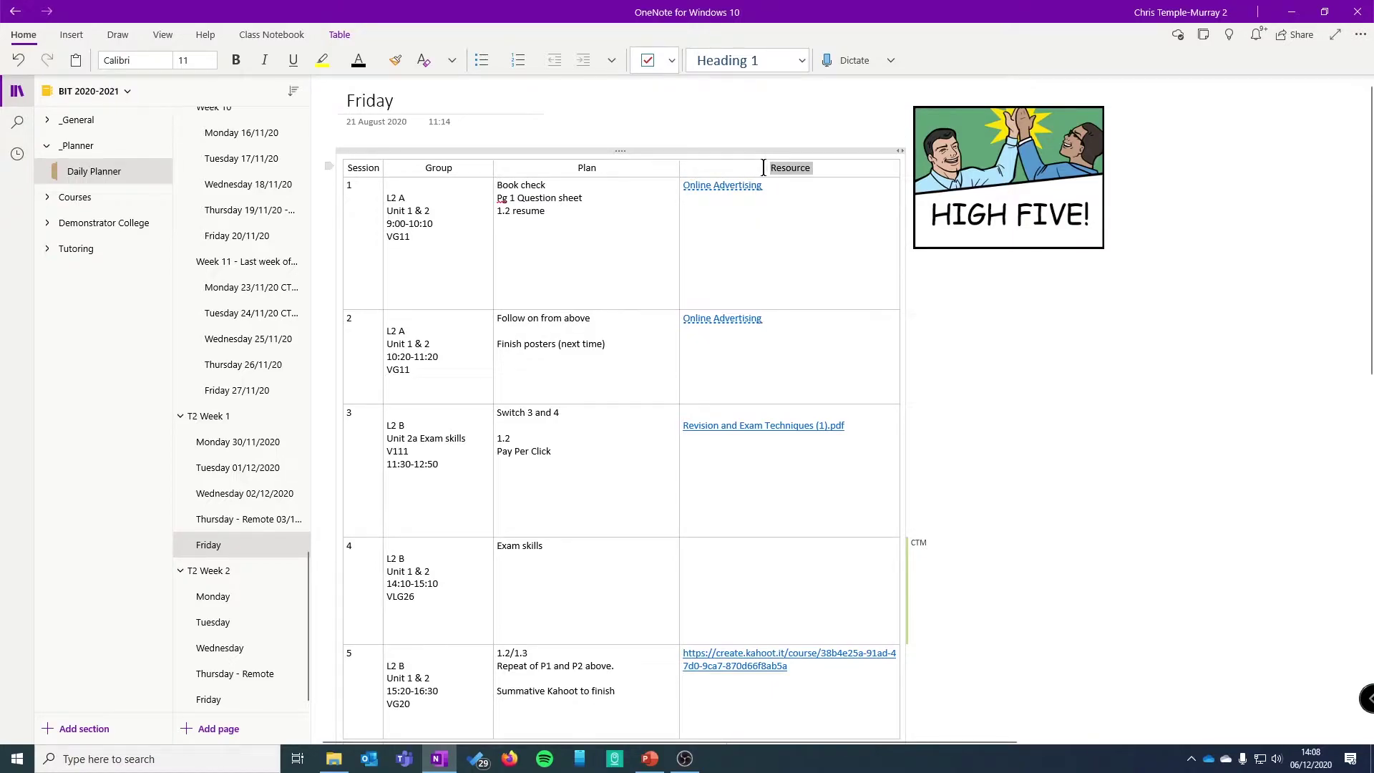
left_click(836, 168)
scroll(739, 459, "down", 3)
scroll(730, 492, "up", 3)
scroll(806, 196, "up", 5, "ctrl")
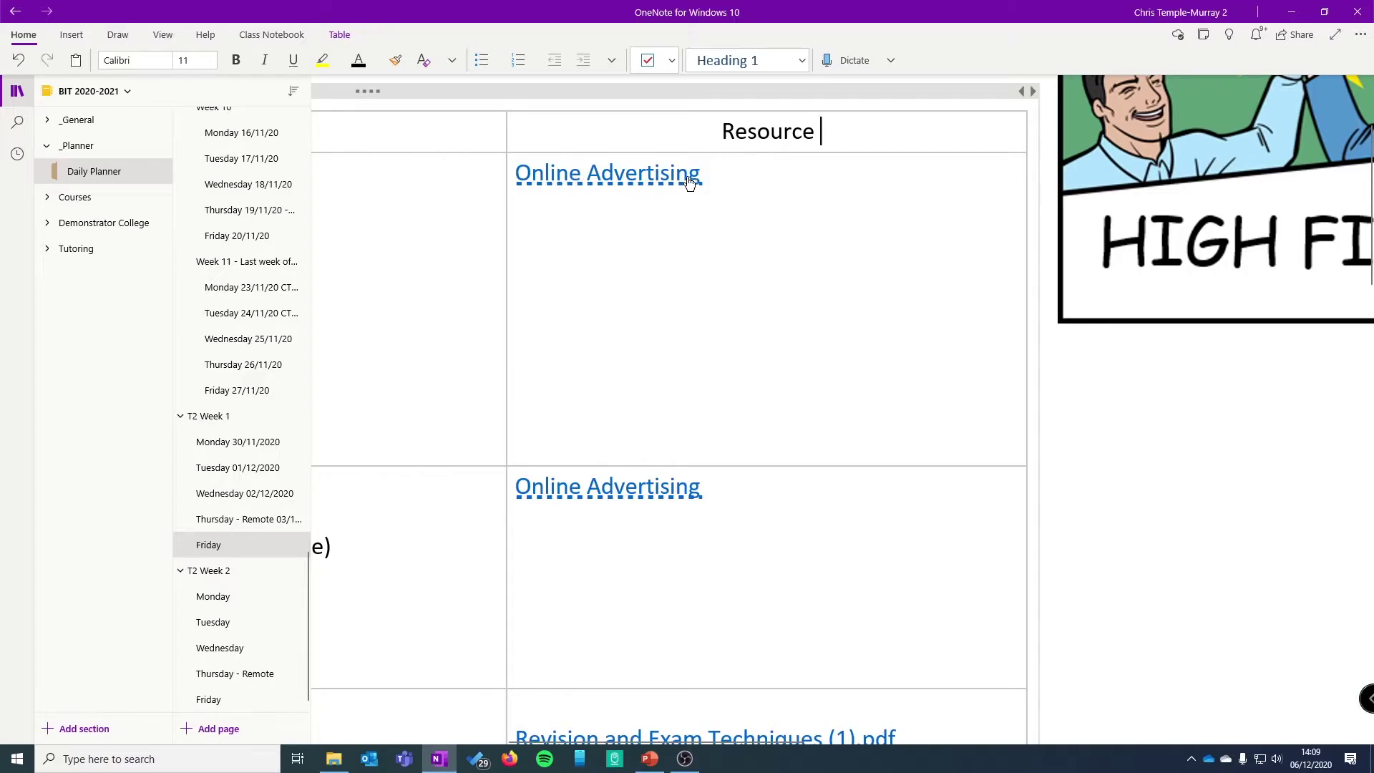
scroll(693, 206, "down", 5)
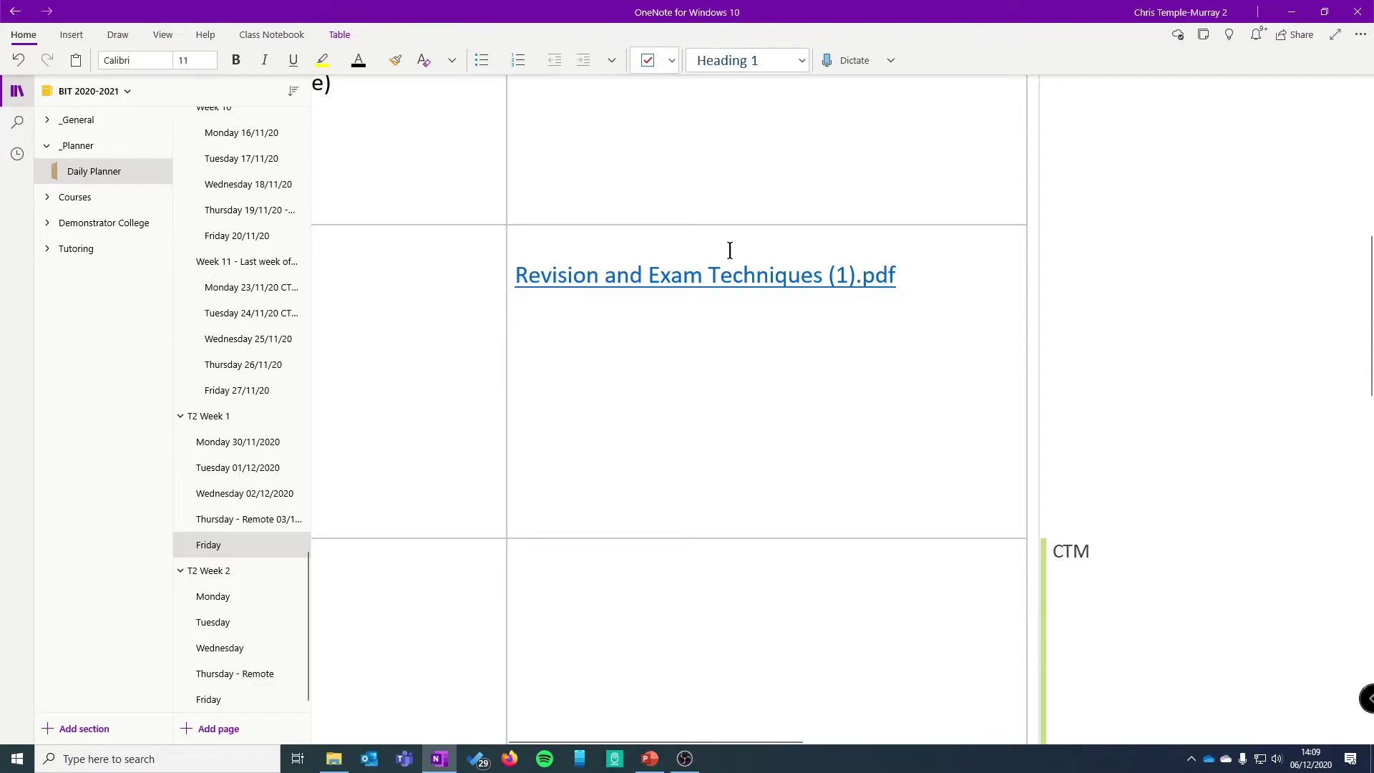
scroll(659, 233, "down", 5)
scroll(605, 233, "up", 3)
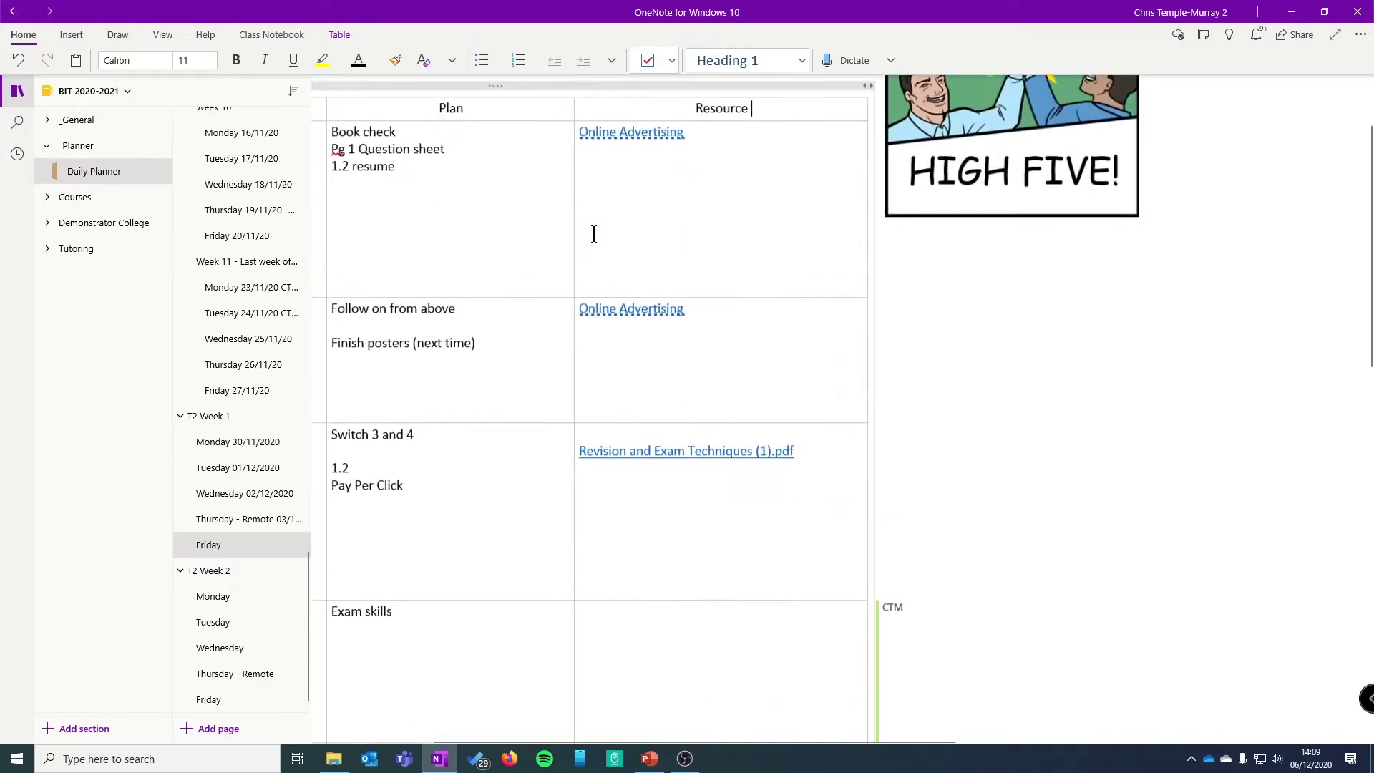
scroll(639, 371, "down", 5)
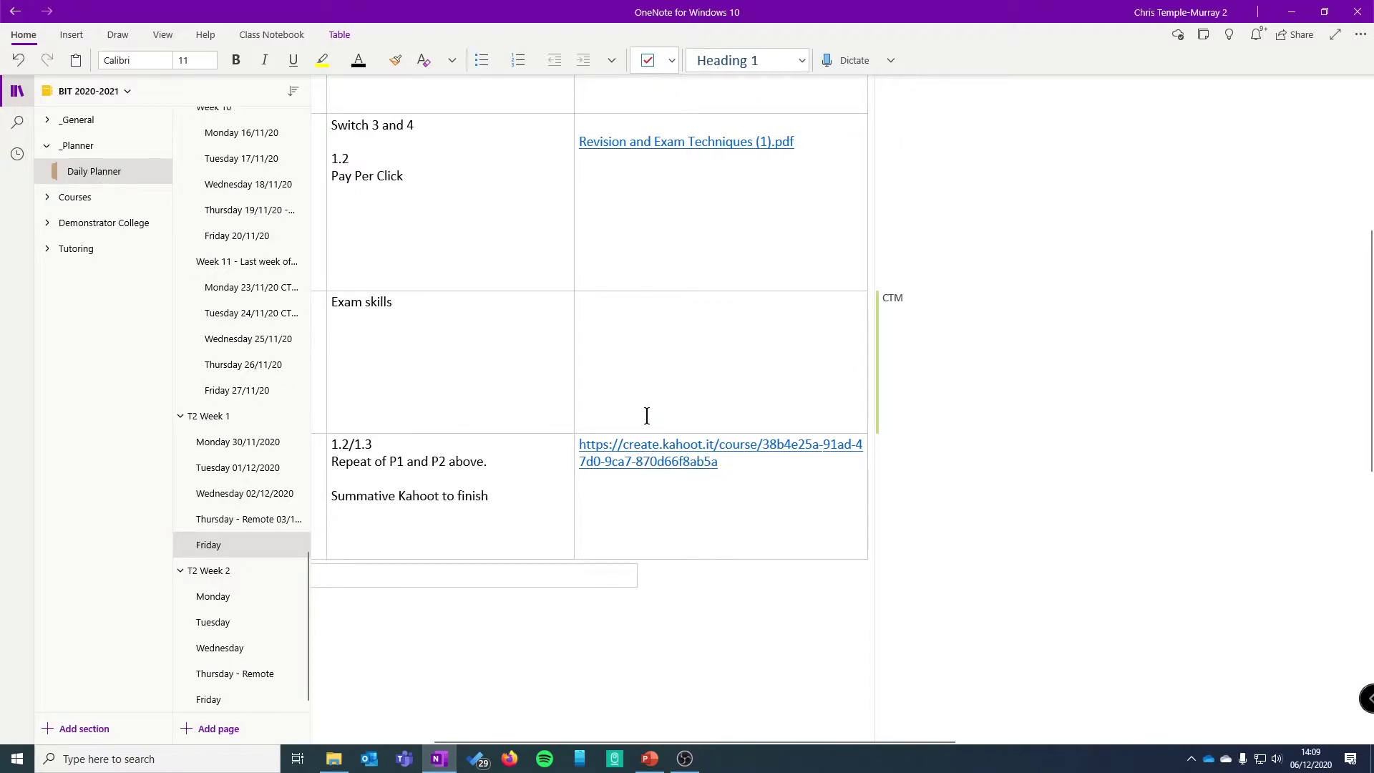
scroll(374, 313, "down", 2)
scroll(545, 309, "up", 5)
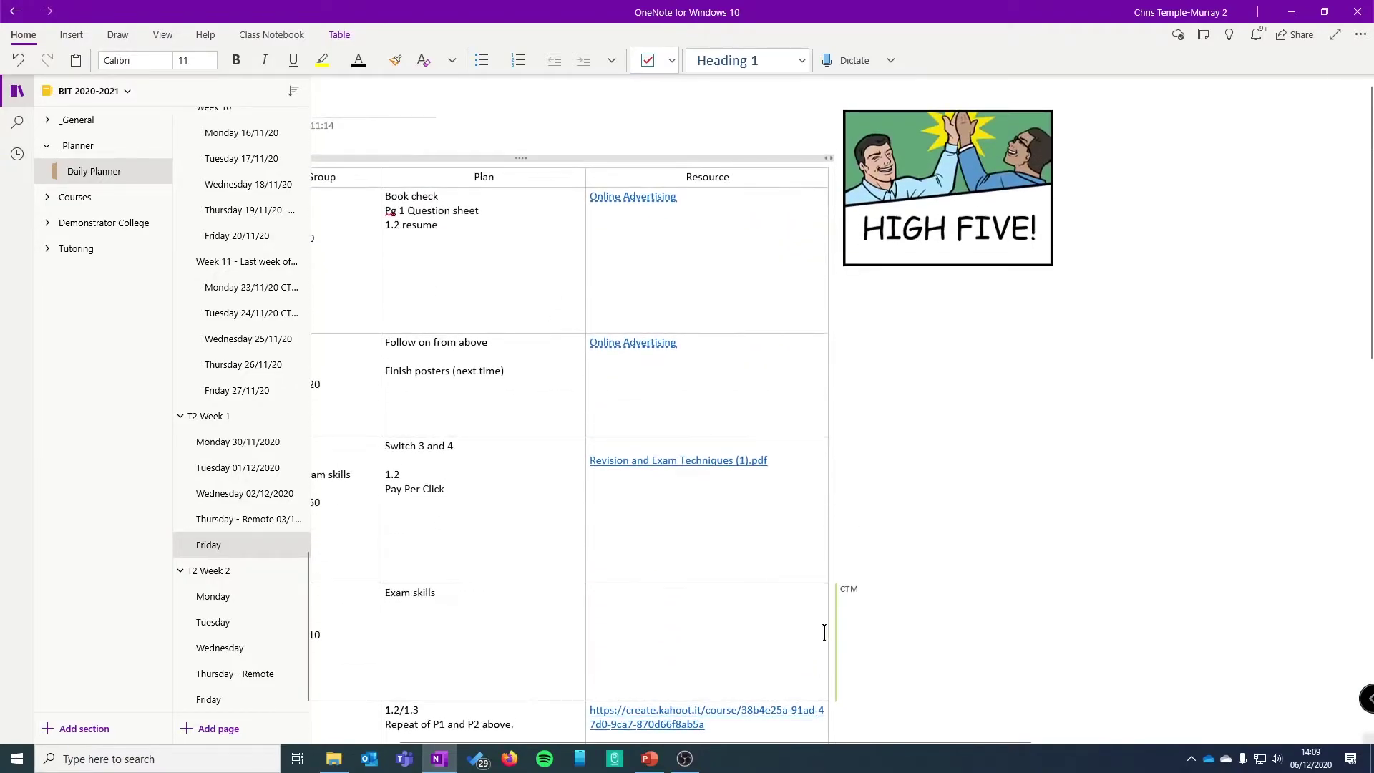
left_click_drag(840, 740, 693, 740)
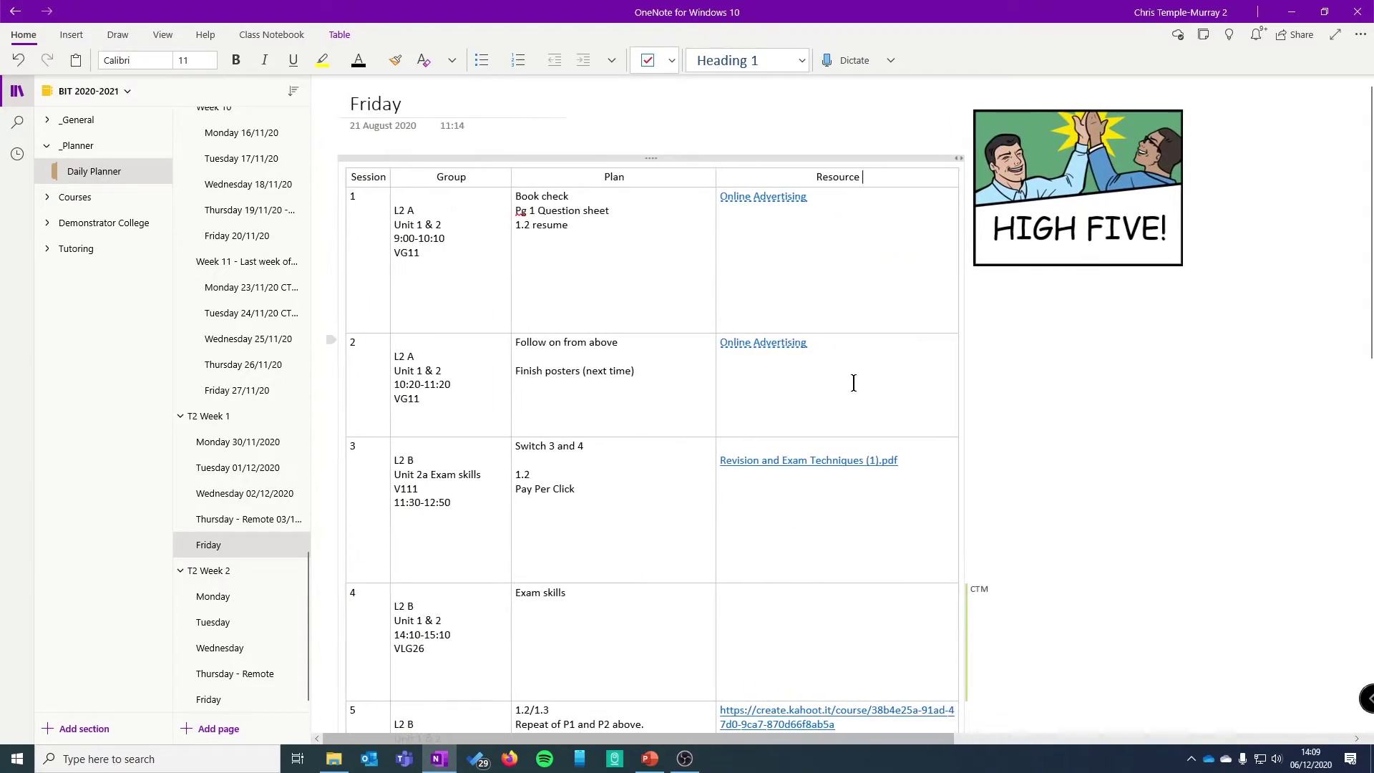
scroll(854, 383, "down", 2)
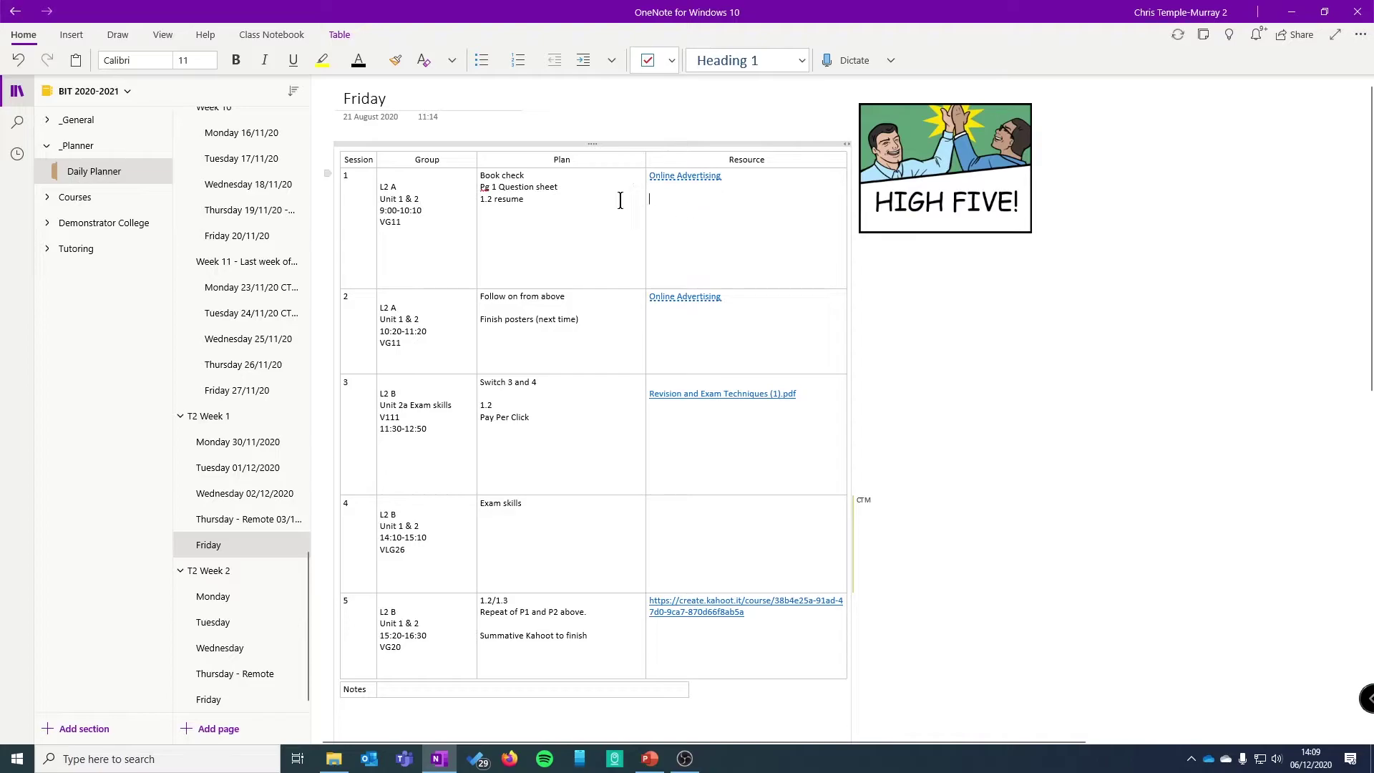
Step: Insert Assignment Brief 20-21 Unit 6 A2 final into session 1's Resource cell as a OneDrive link and move the High Five picture clear of the table
left_click(78, 34)
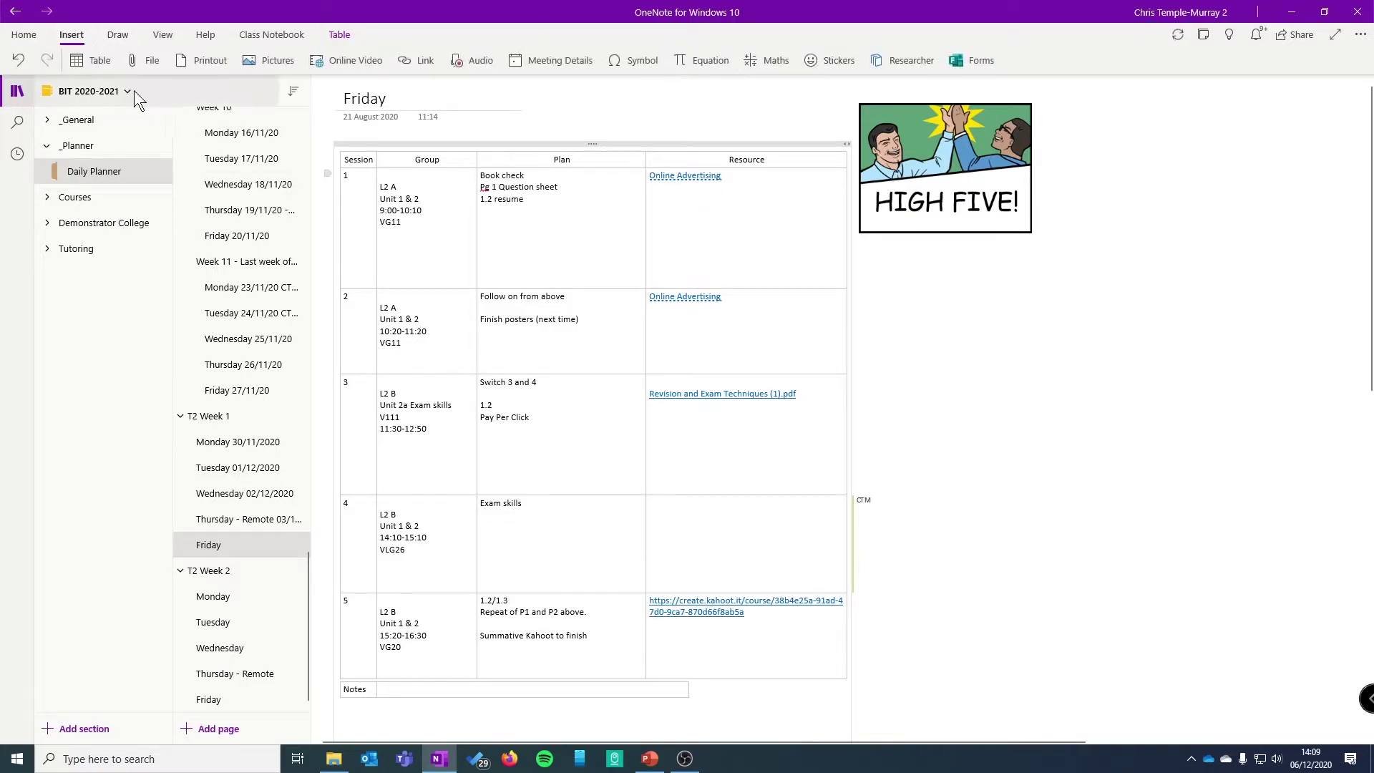
left_click(143, 61)
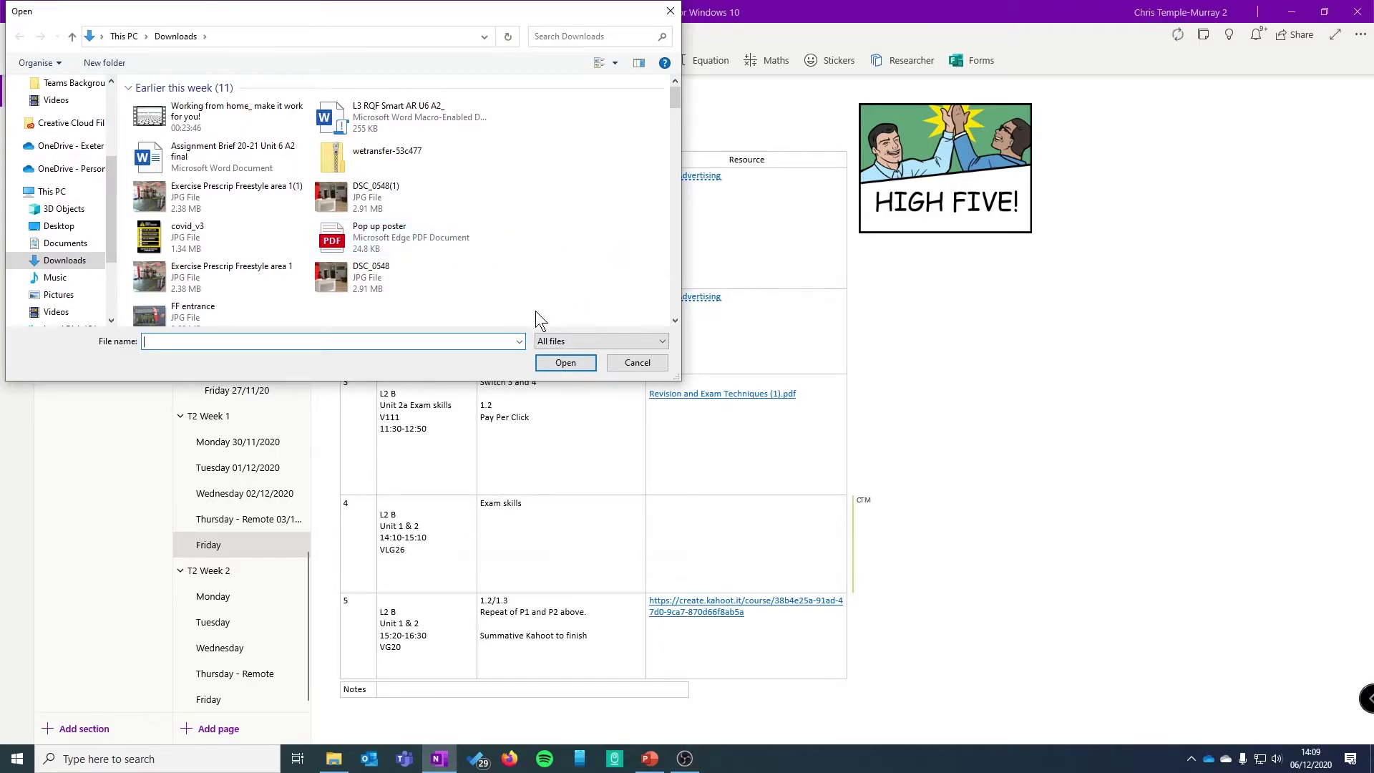
left_click(236, 157)
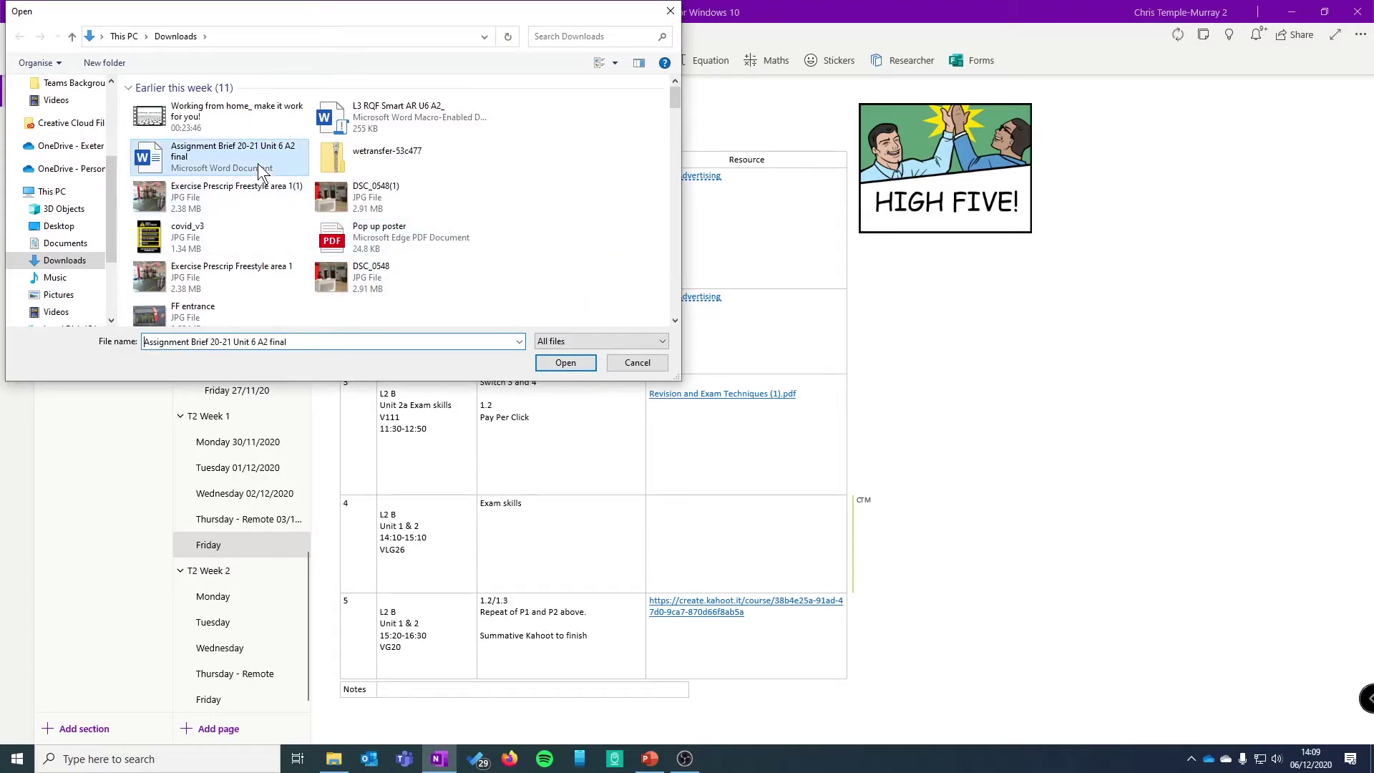
left_click(565, 363)
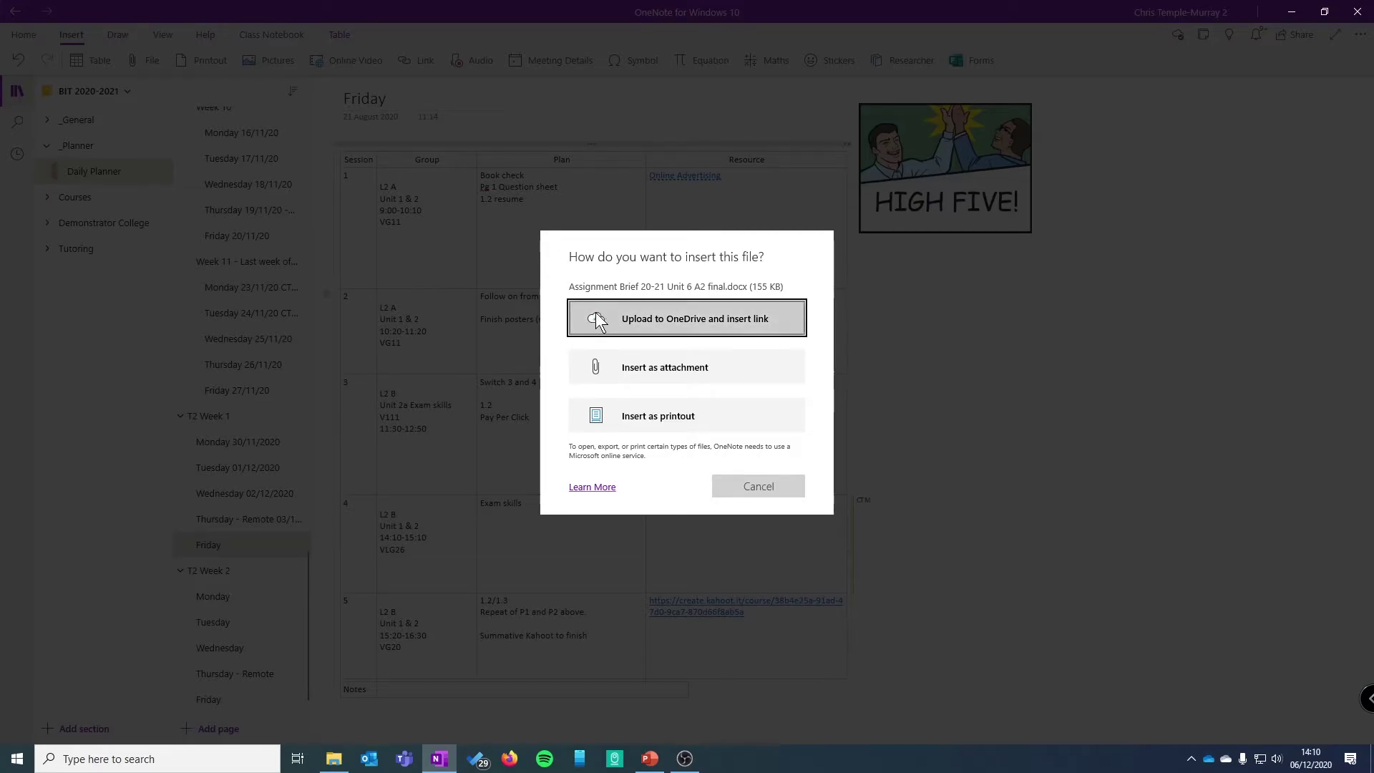
left_click(706, 319)
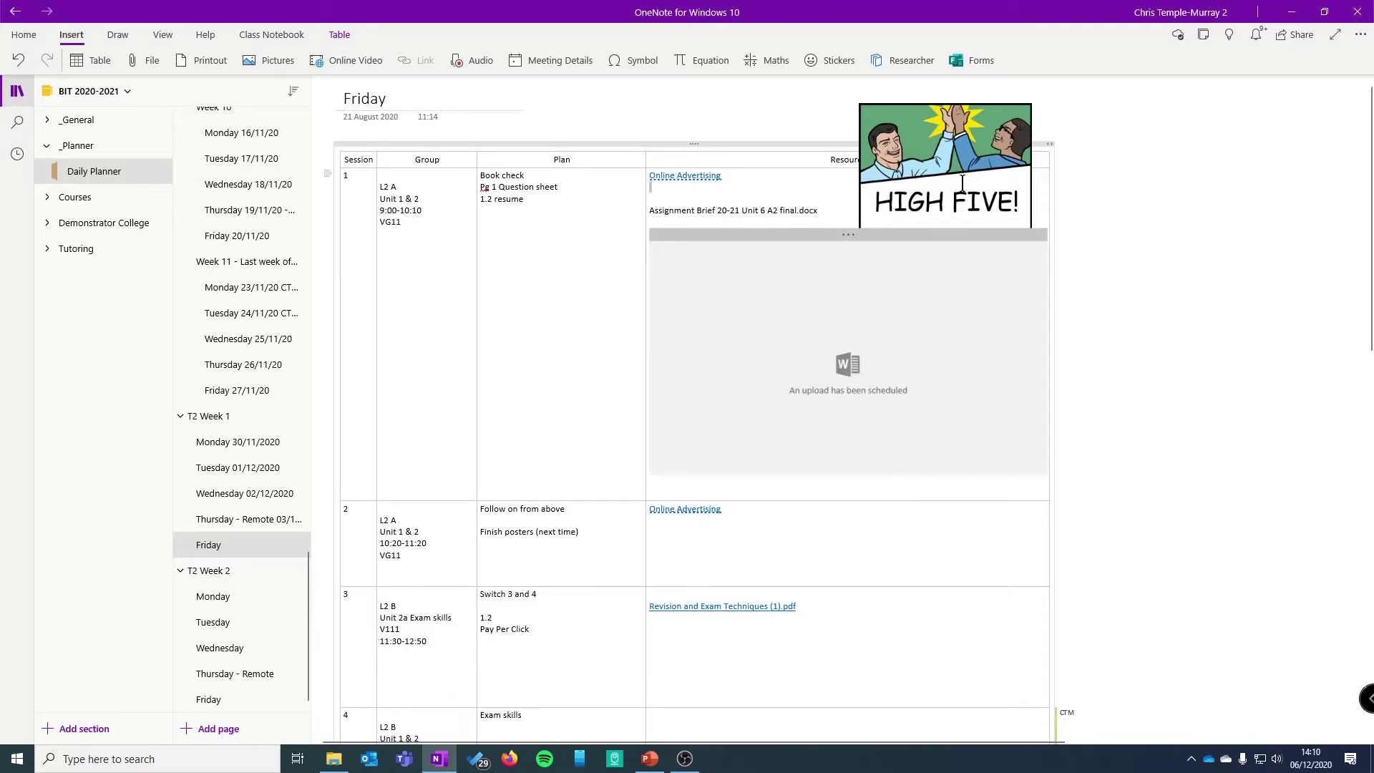
left_click_drag(904, 177, 1138, 177)
left_click(1123, 276)
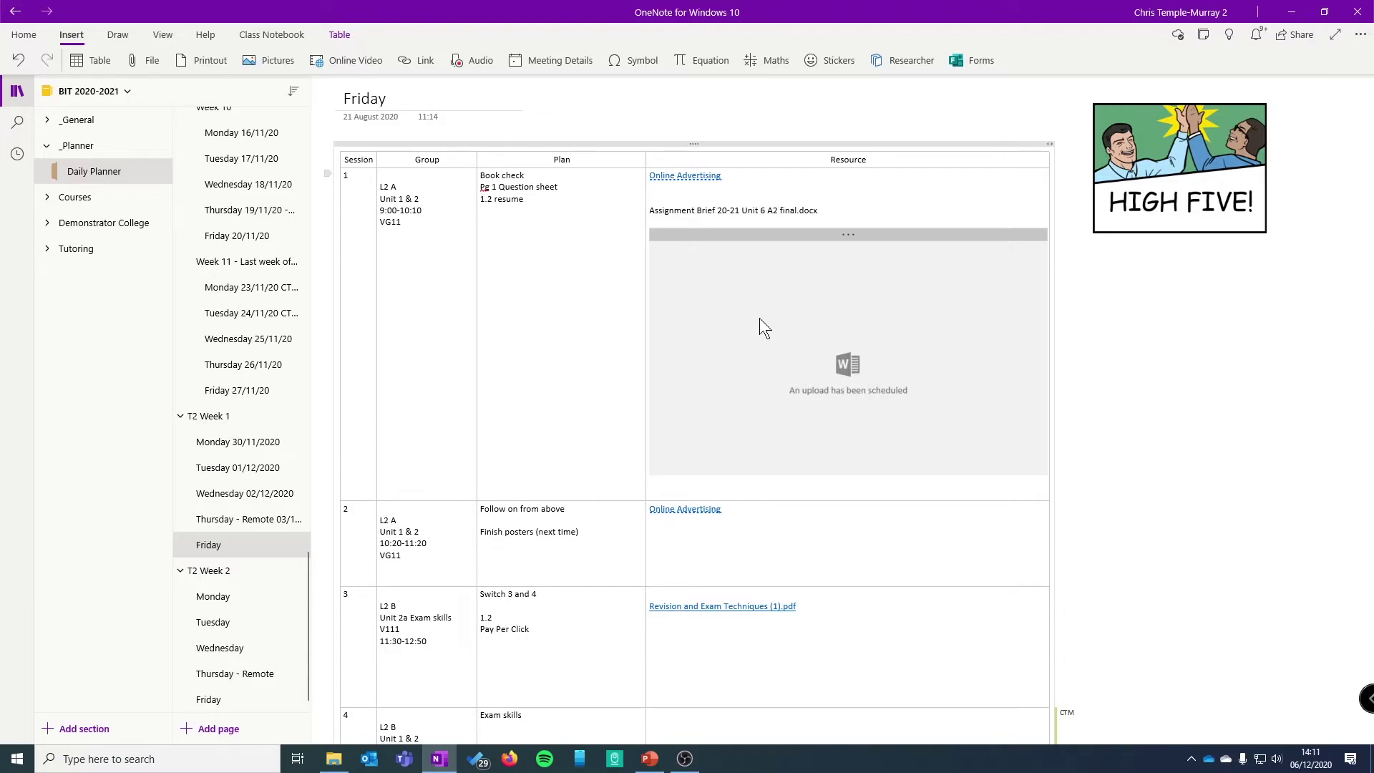
Step: Delete the embedded assignment brief preview from session 1's Resource cell, leaving only the document link
scroll(901, 312, "down", 5)
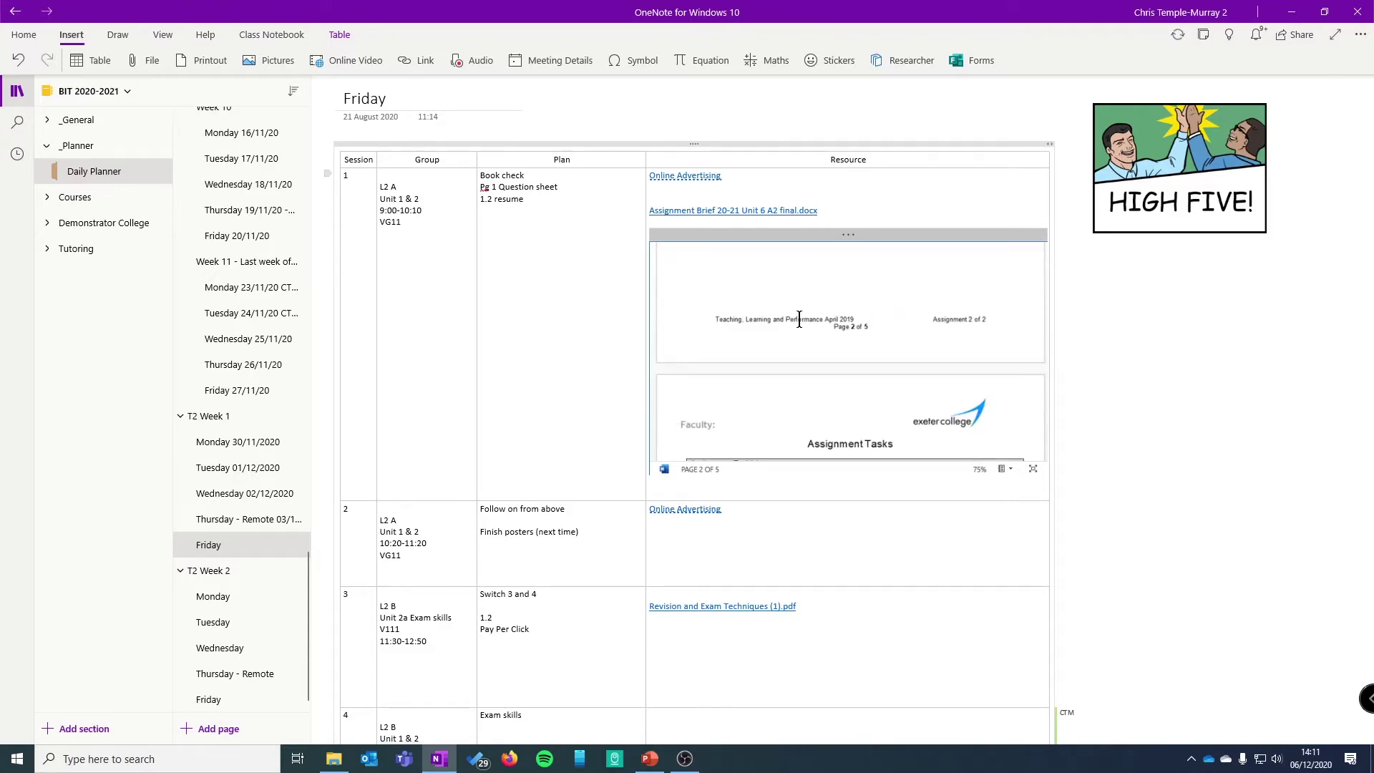
scroll(873, 315, "down", 2)
scroll(807, 297, "down", 4)
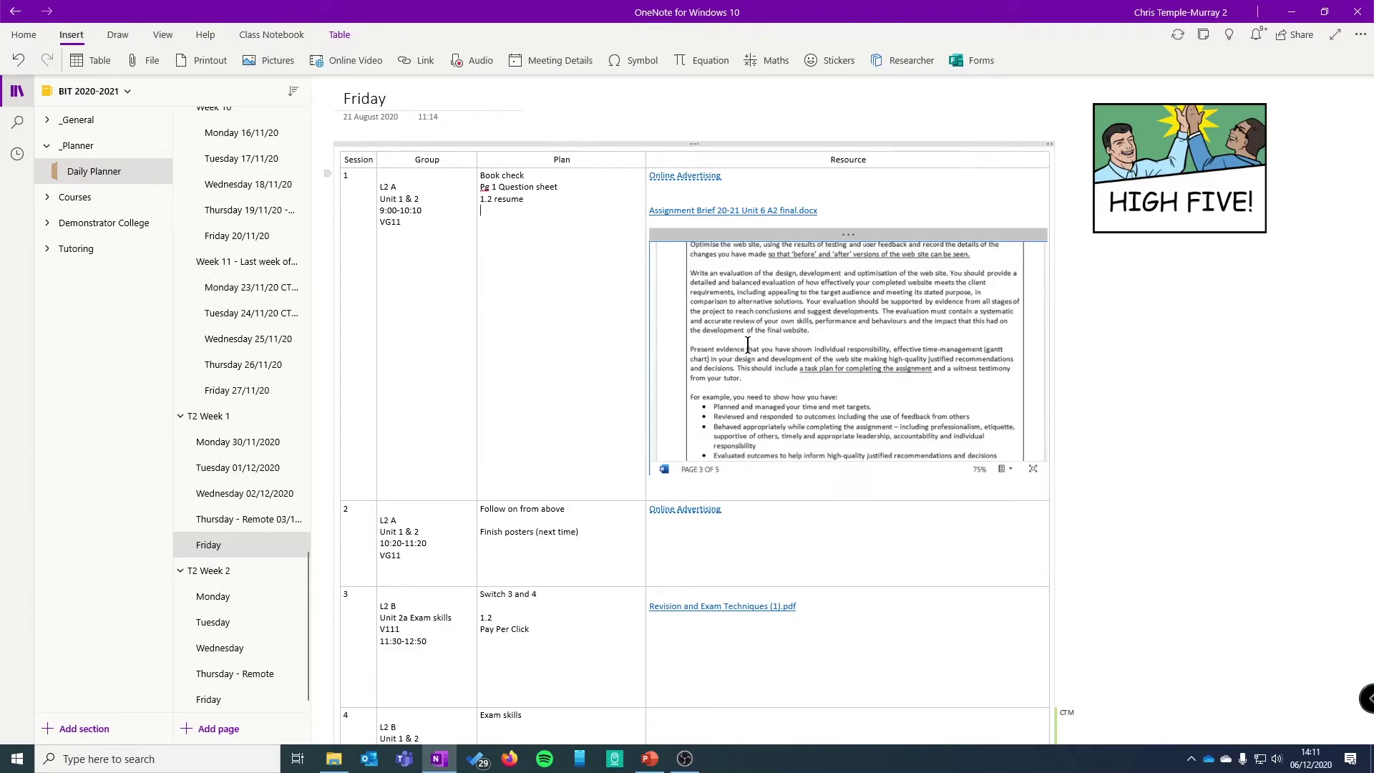
scroll(869, 344, "up", 10)
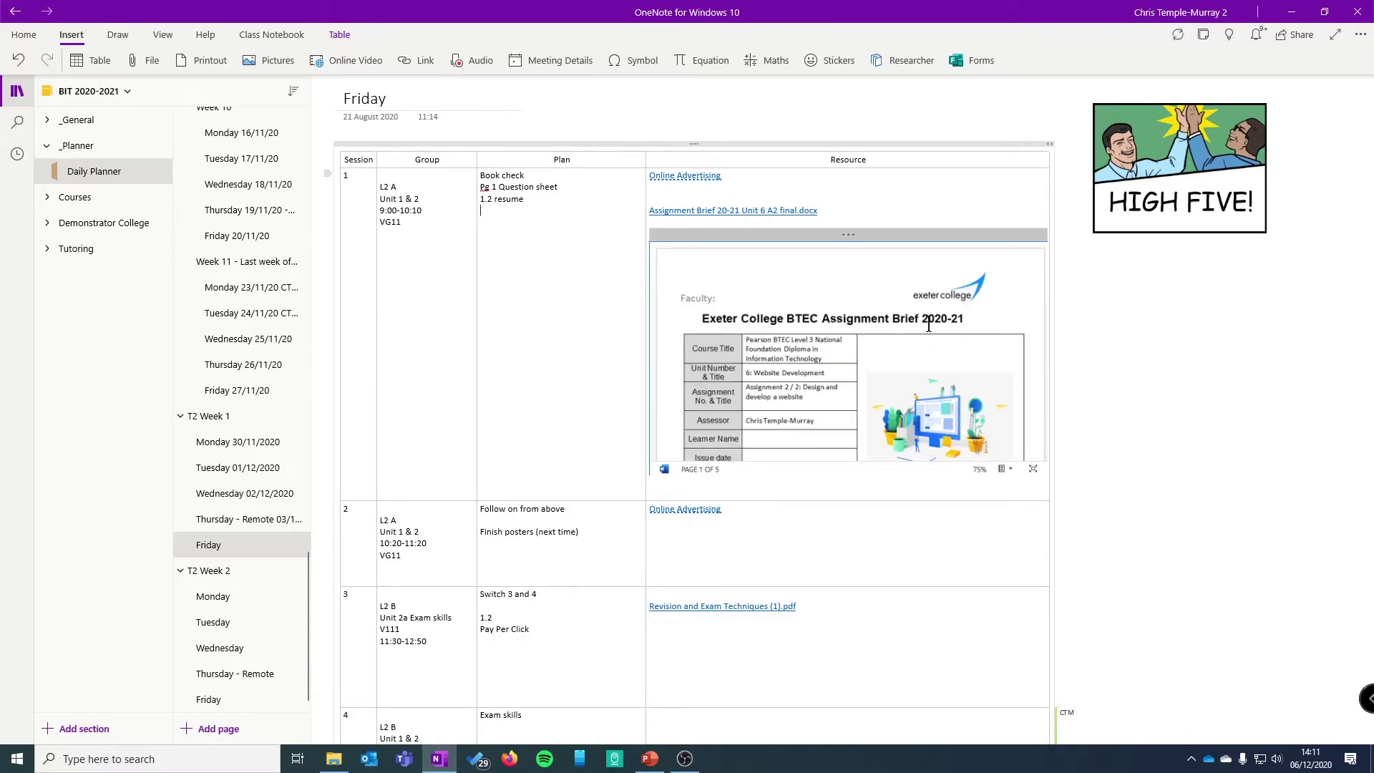
left_click(976, 233)
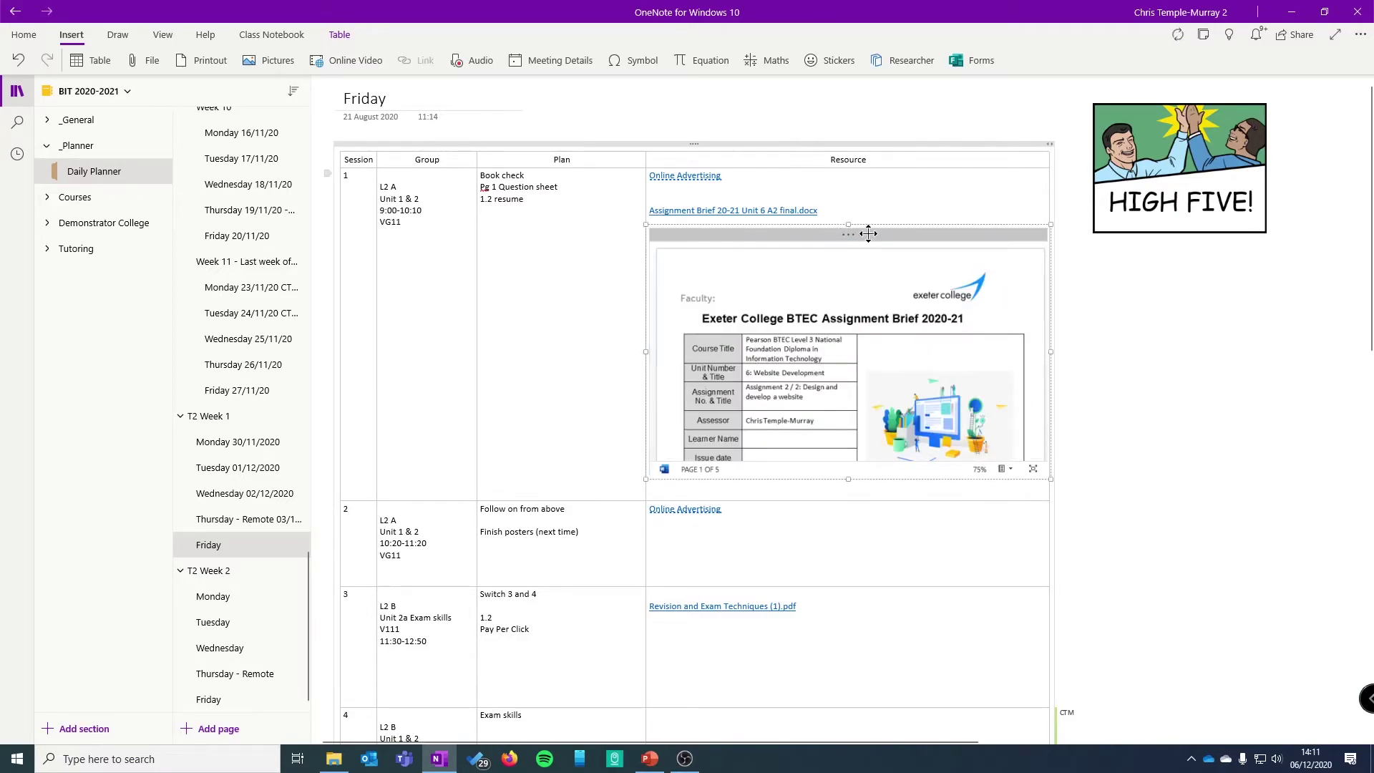
left_click_drag(1051, 479, 830, 342)
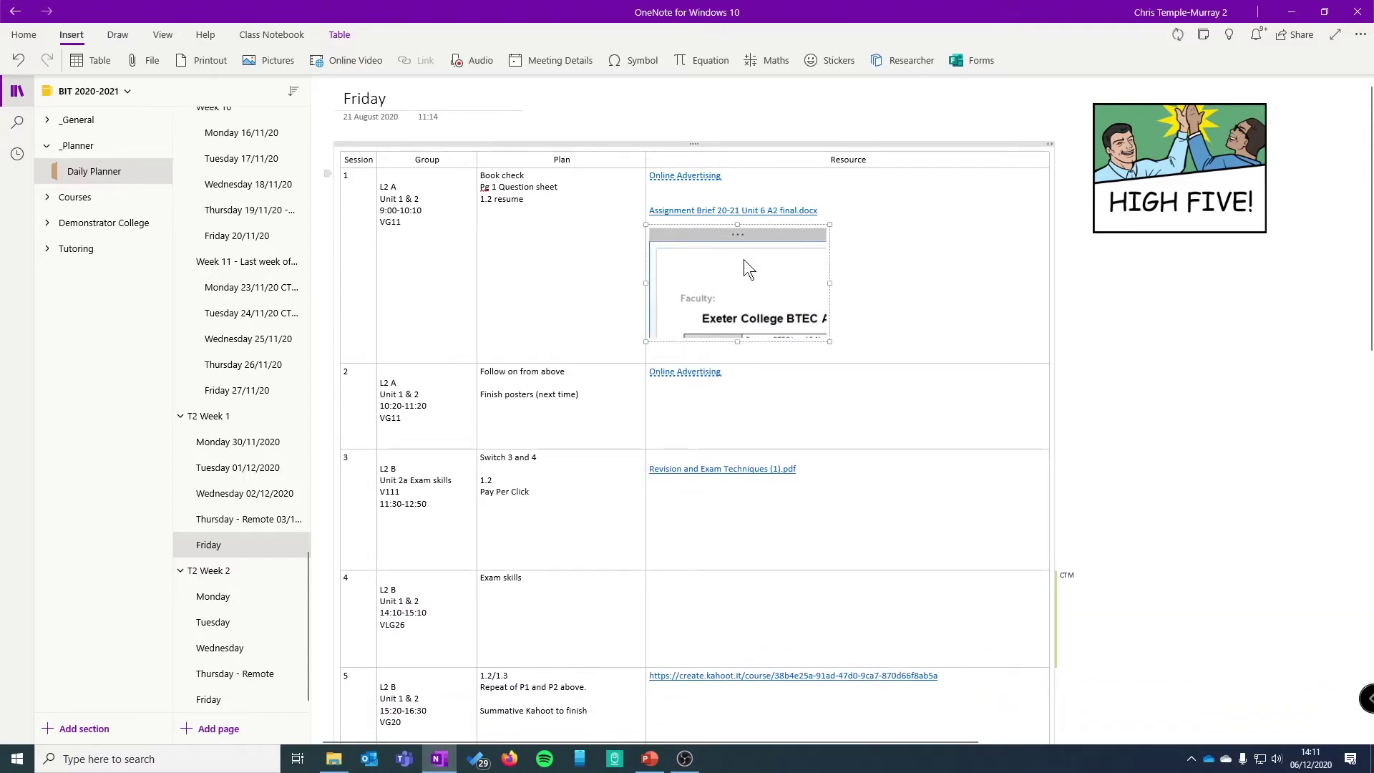
scroll(744, 265, "down", 1)
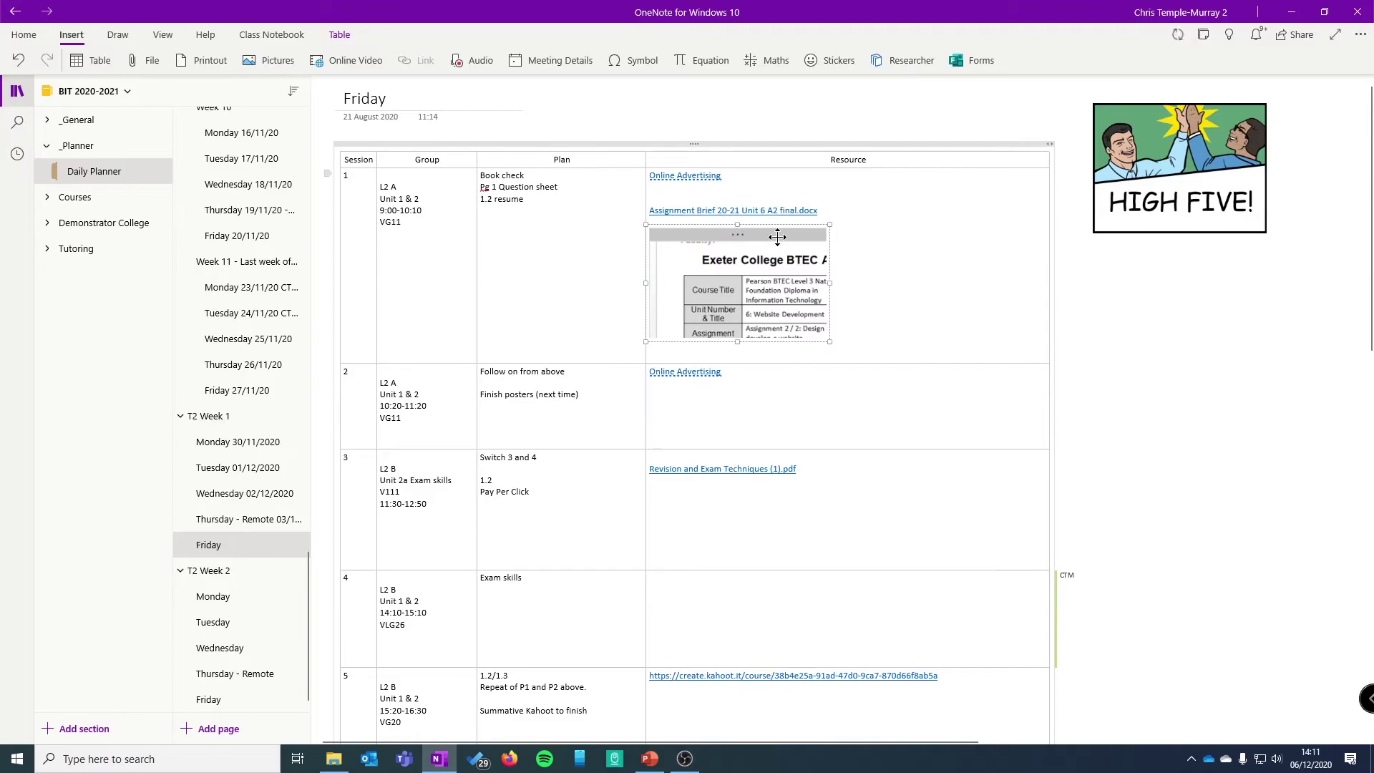
key("Delete")
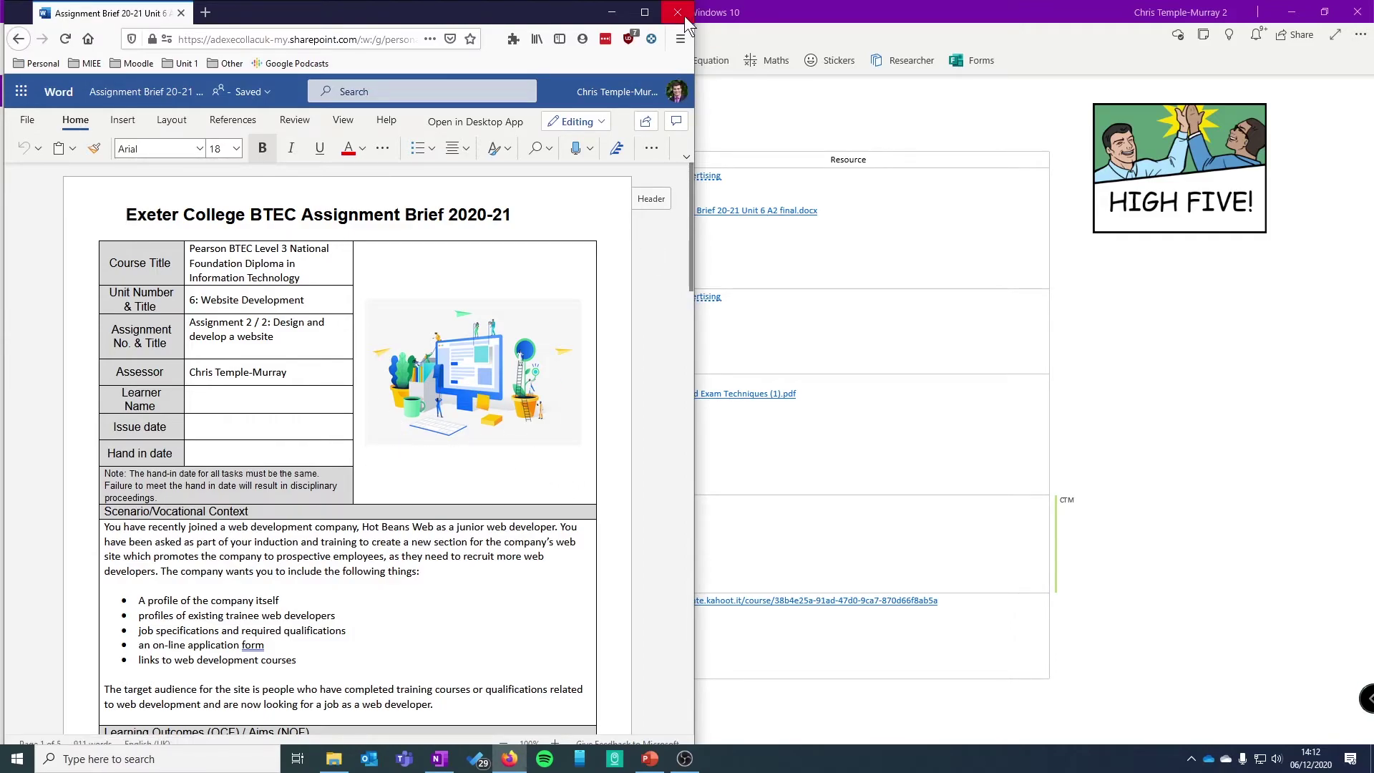
Step: Change the assignment number in the opened brief to 2 / 3 and close the document
left_click(303, 373)
left_click(267, 326)
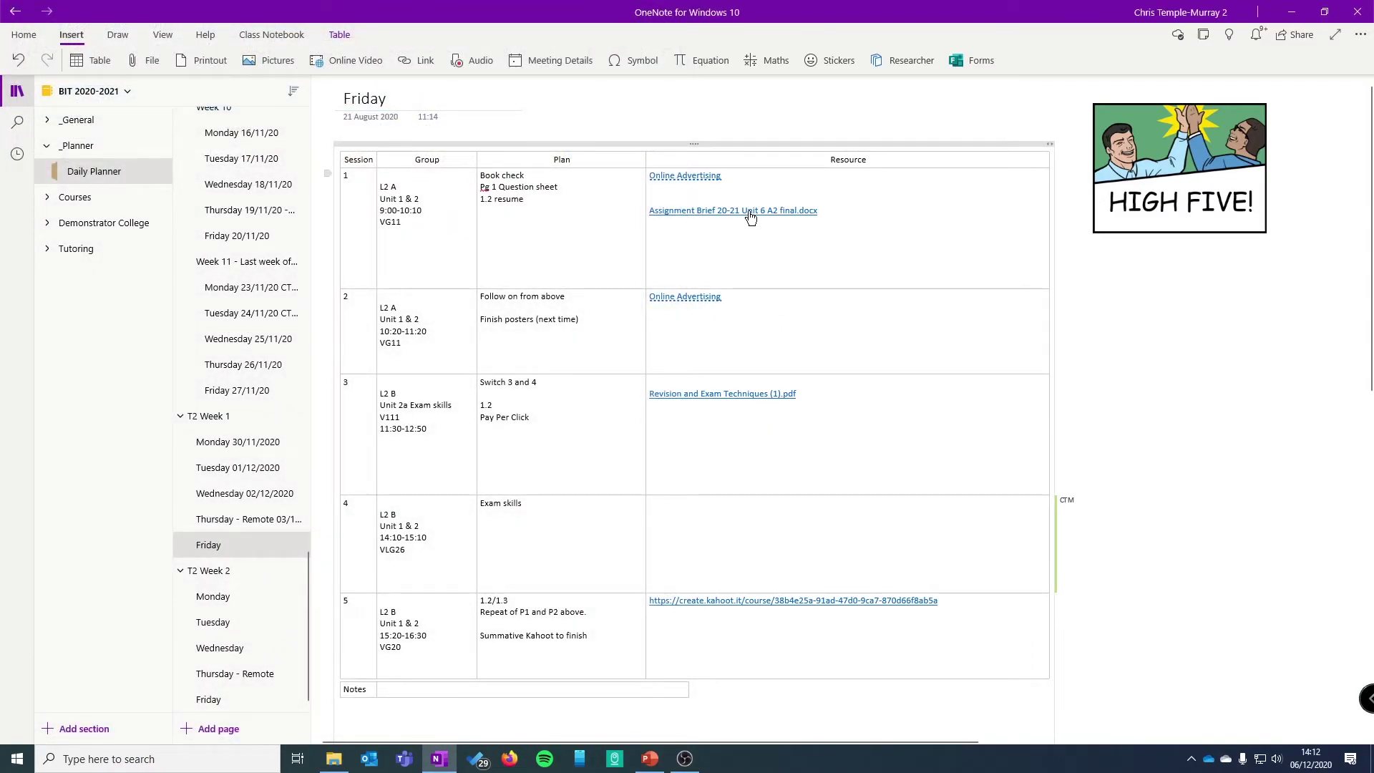
Step: Reopen the assignment brief from its planner link, set the assignment number to 2 / 2 and close the document
left_click(750, 212)
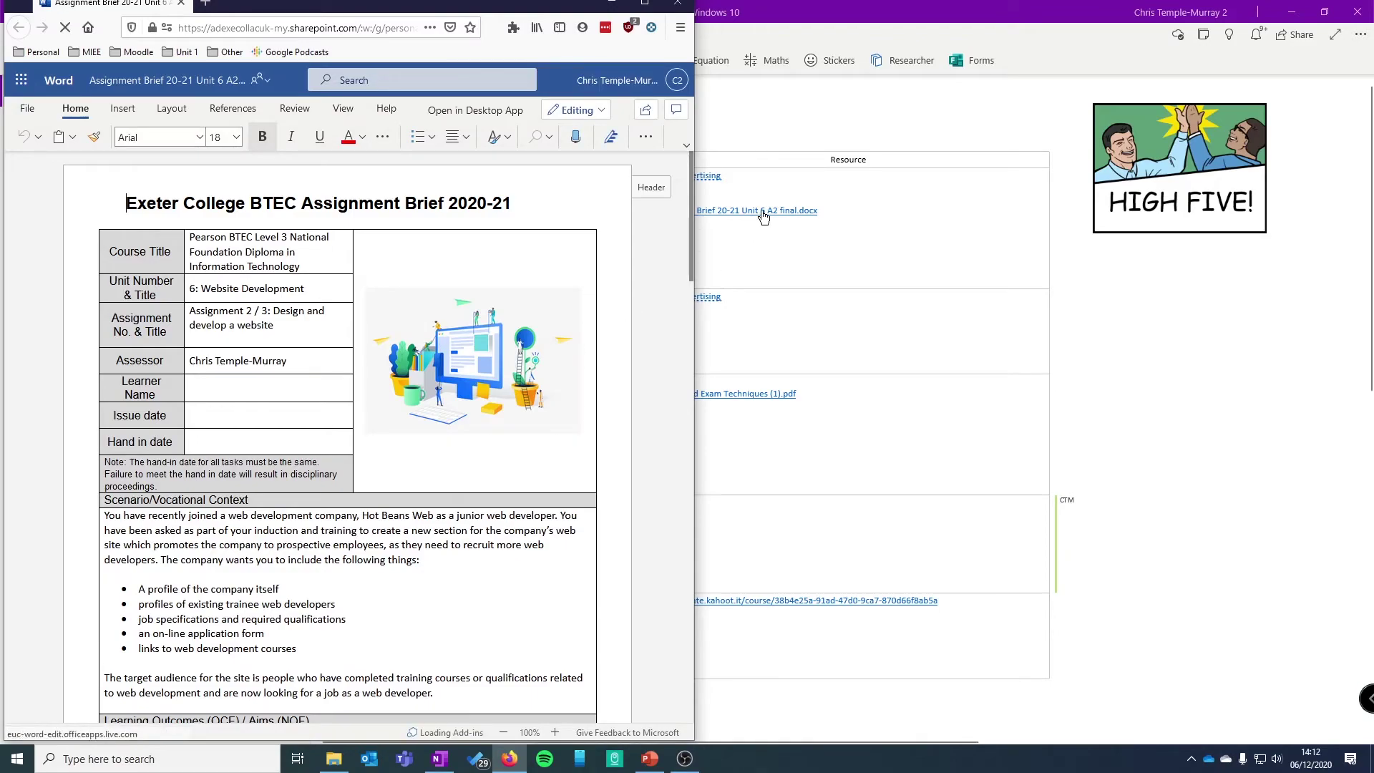
left_click(309, 316)
key("BackSpace")
type("2")
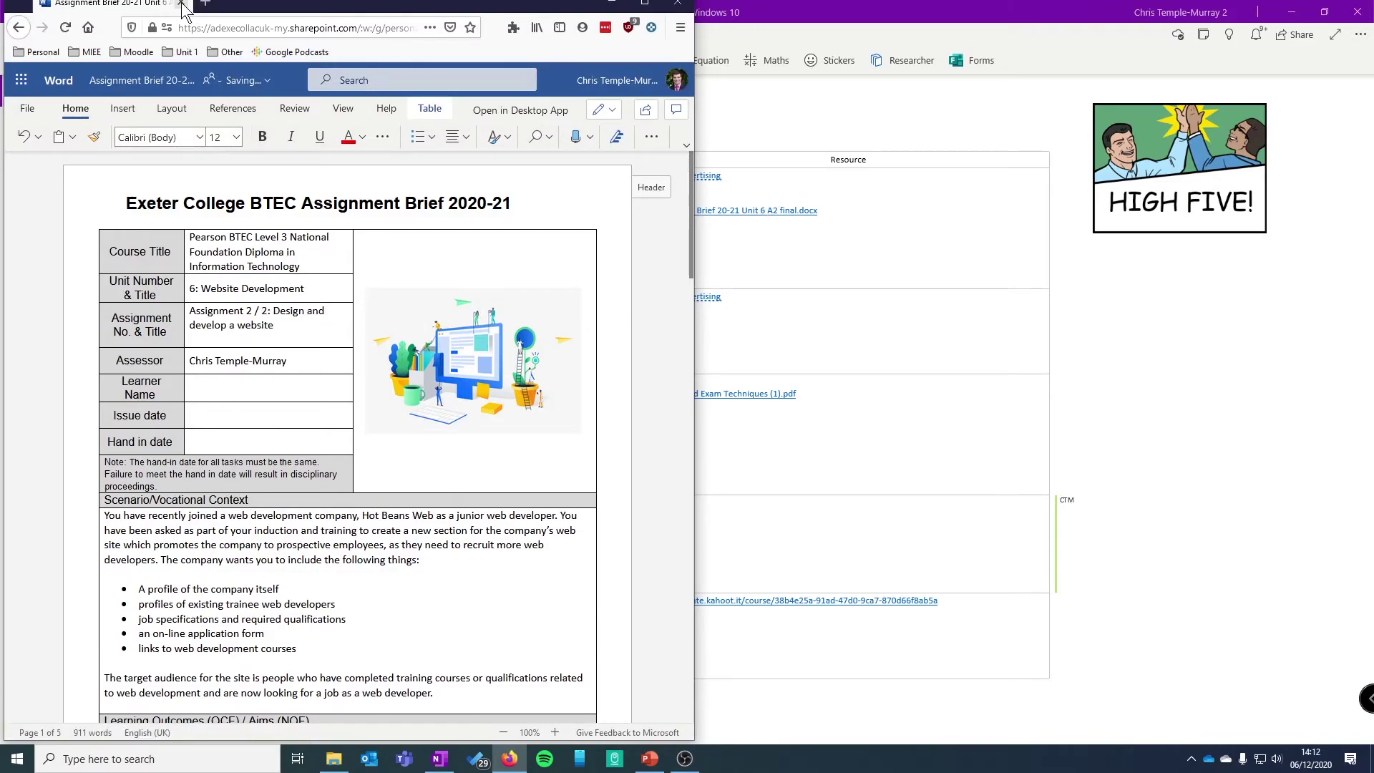
left_click(182, 10)
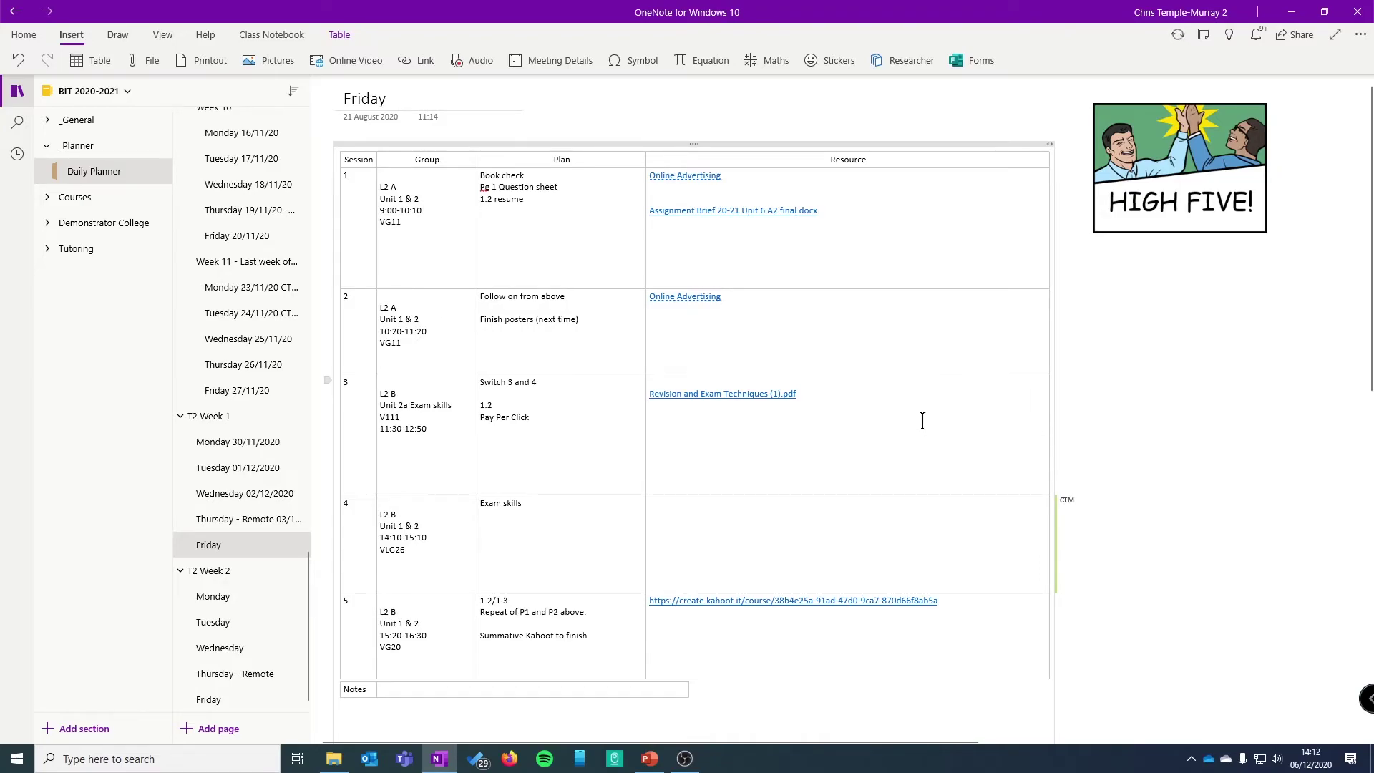
Step: View the Revision and Exam Techniques PDF linked in session 3 and close it
left_click(896, 412)
scroll(236, 308, "up", 3)
scroll(276, 389, "down", 3)
left_click(738, 398)
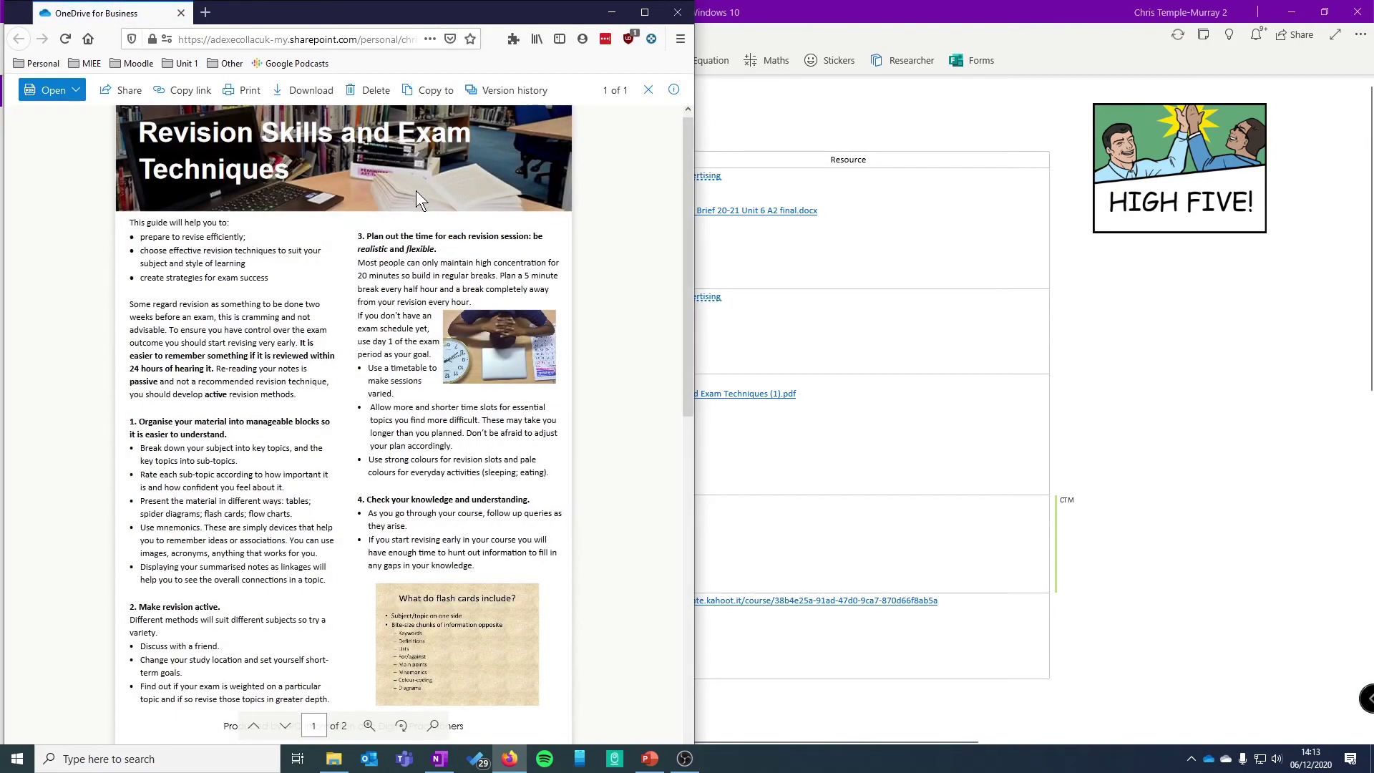
left_click_drag(685, 172, 667, 5)
left_click(667, 6)
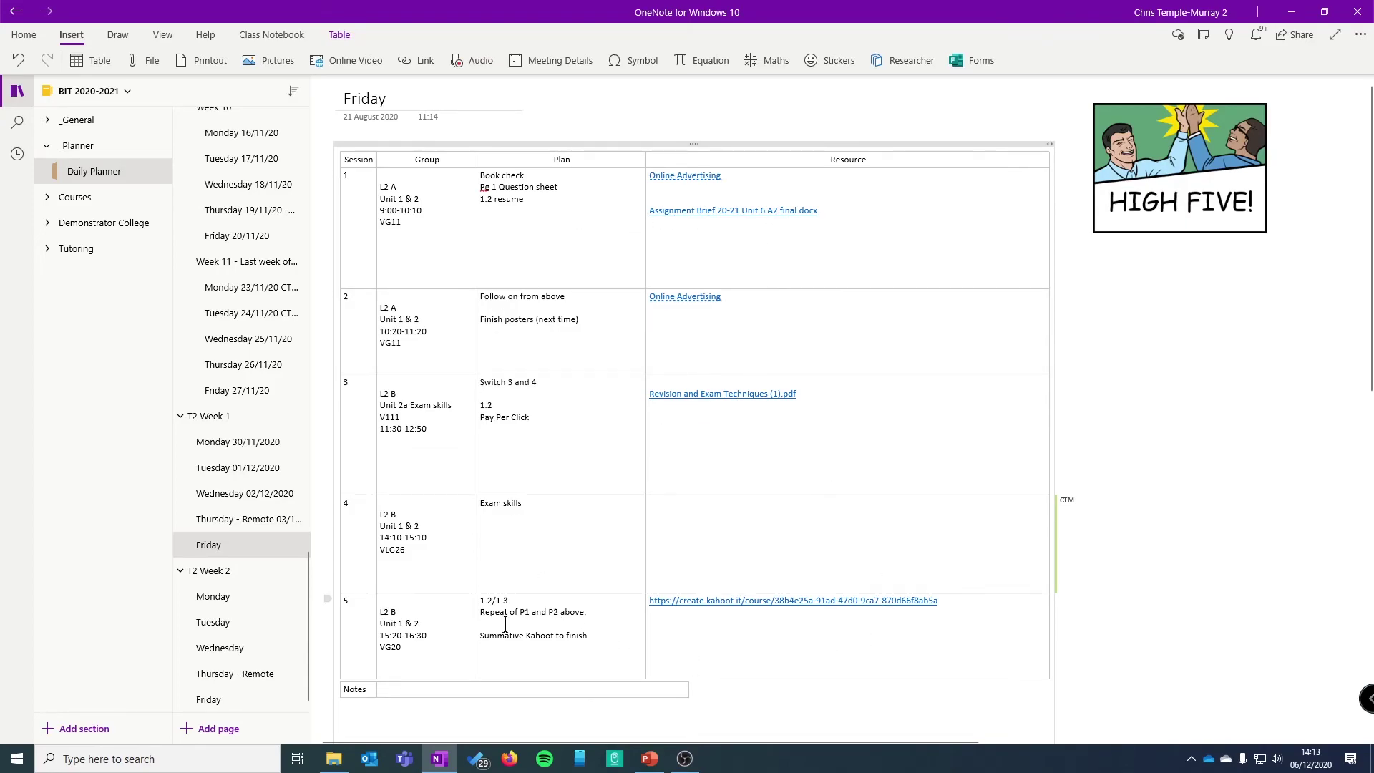
Step: Review the Tuesday 01/12/2020 and Monday 30/11/2020 planner pages and return to the T2 Week 1 Friday page
left_click(240, 493)
left_click(246, 471)
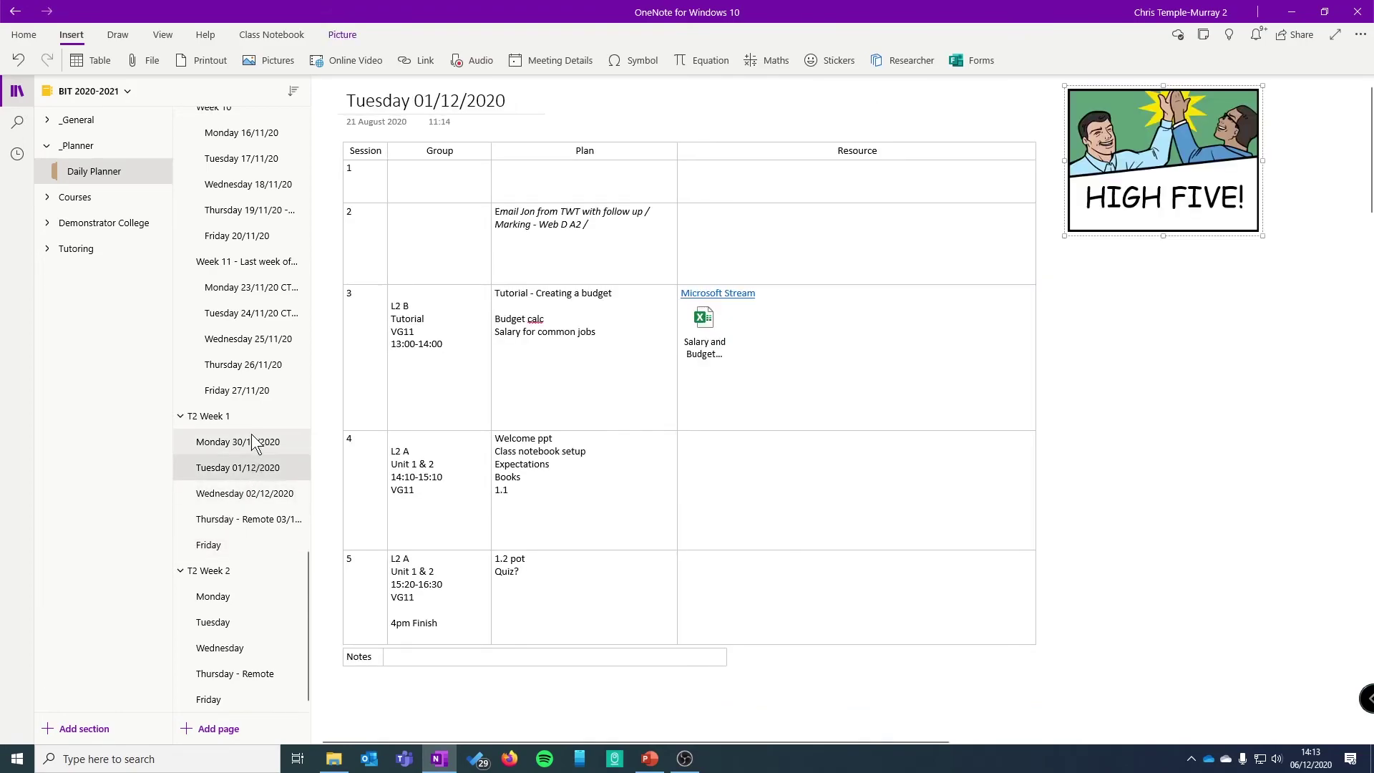
left_click(248, 434)
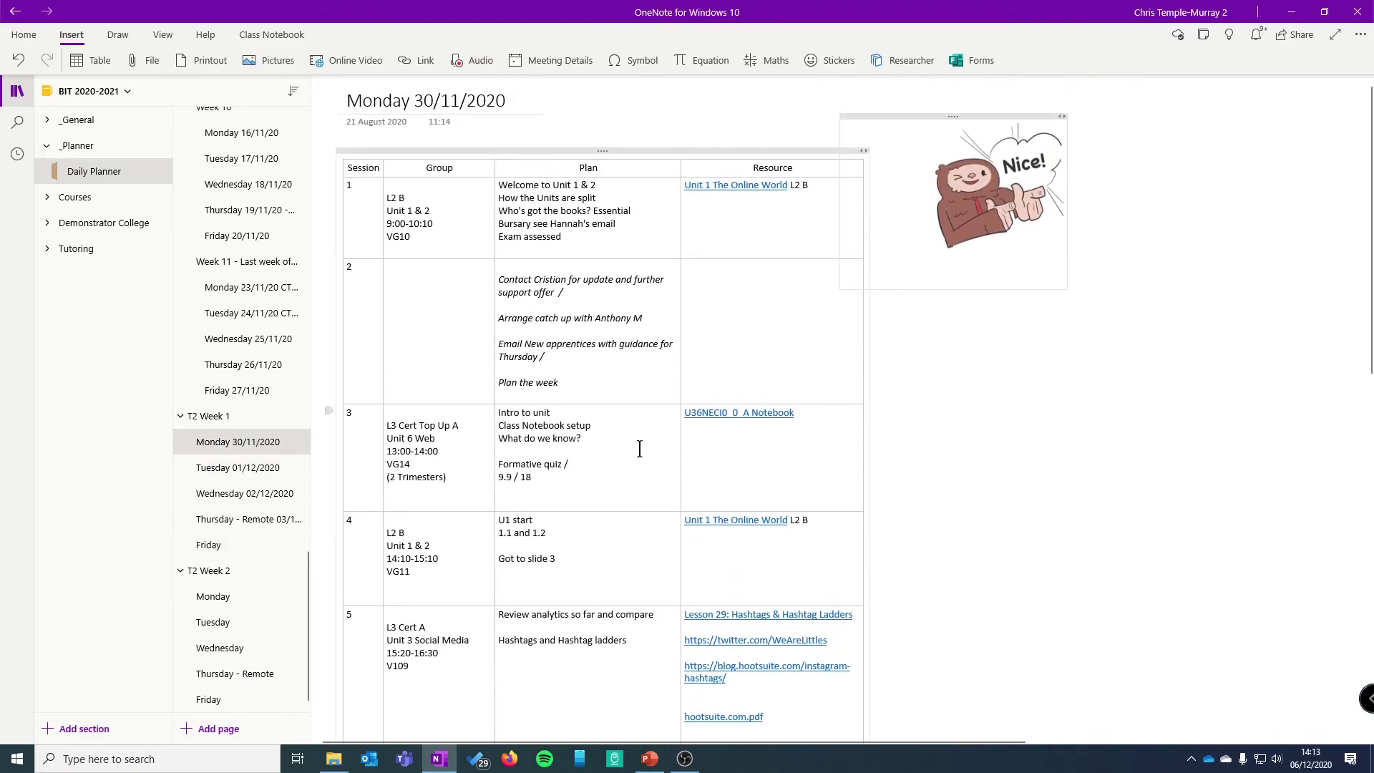
scroll(768, 667, "down", 3)
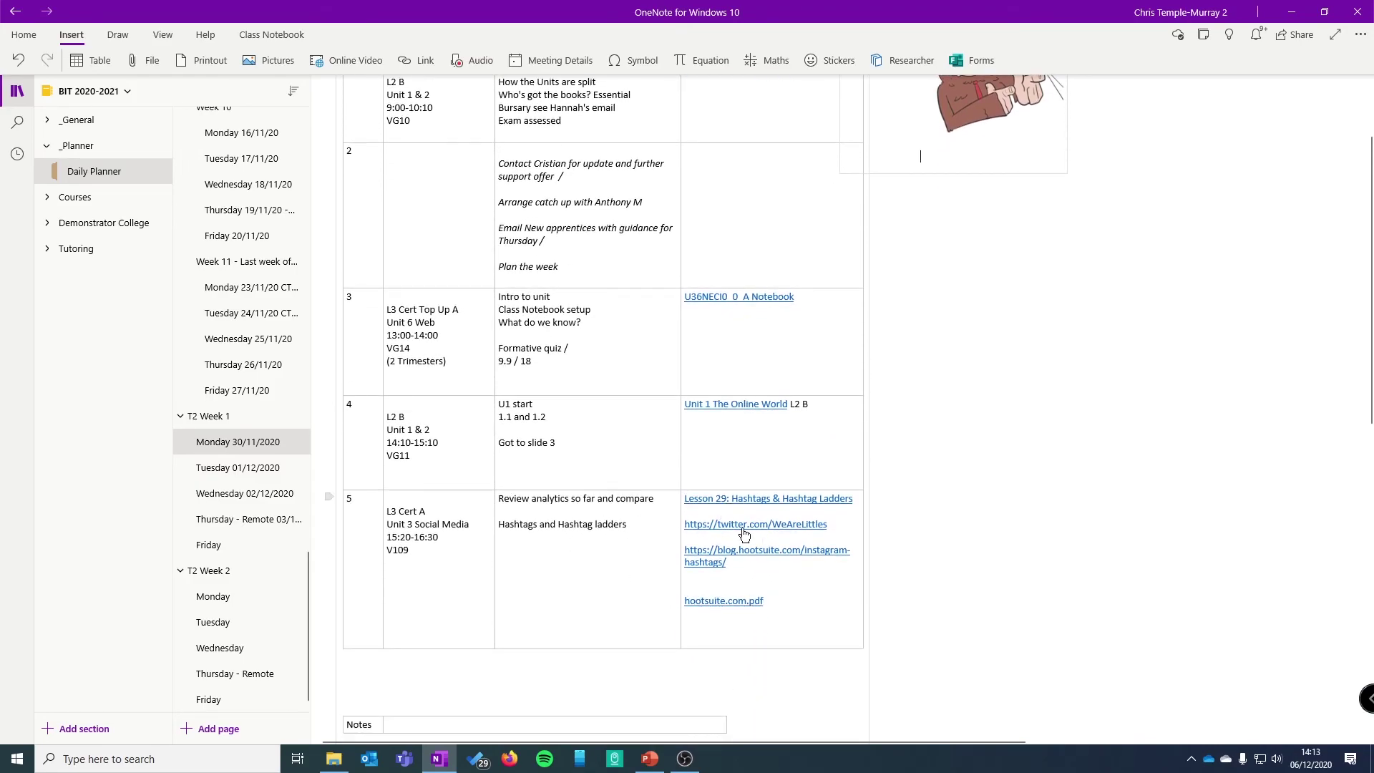
scroll(428, 551, "up", 3)
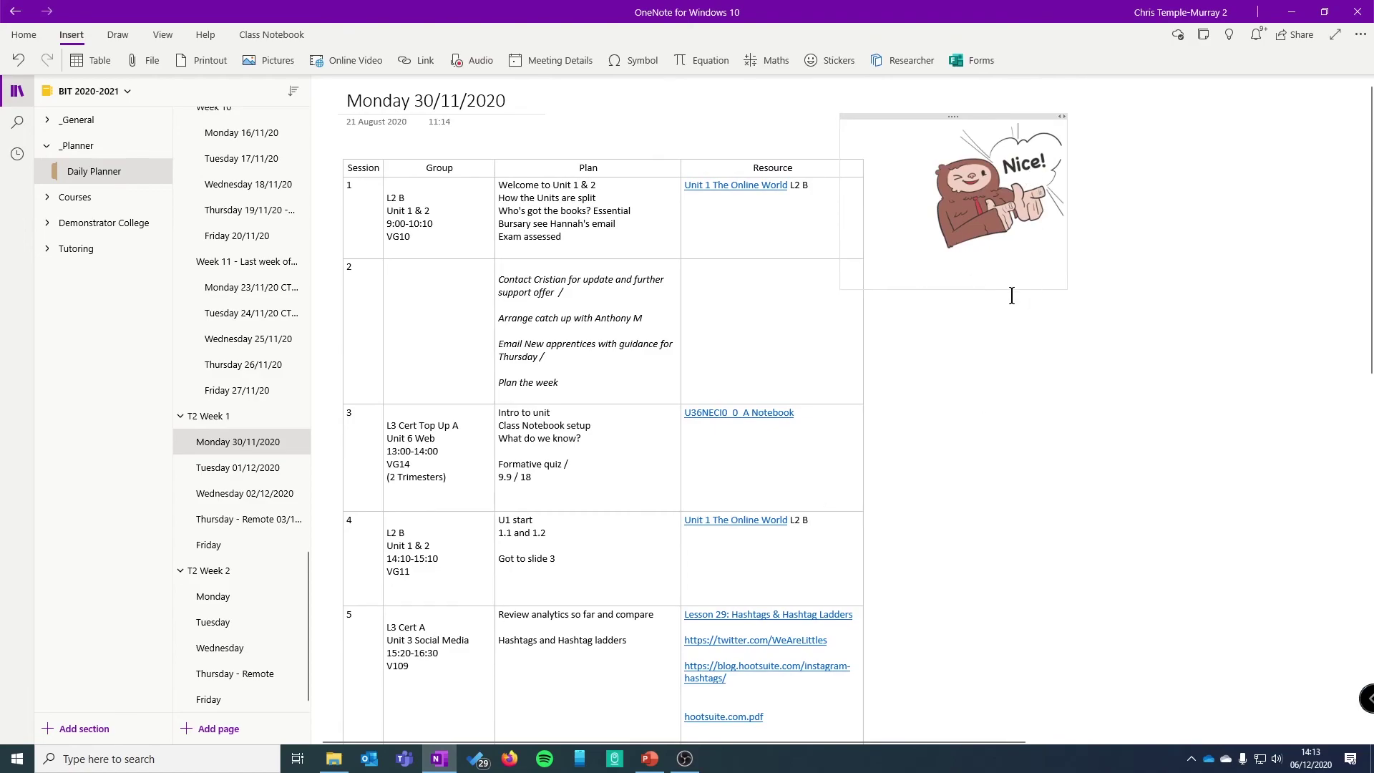
left_click(254, 544)
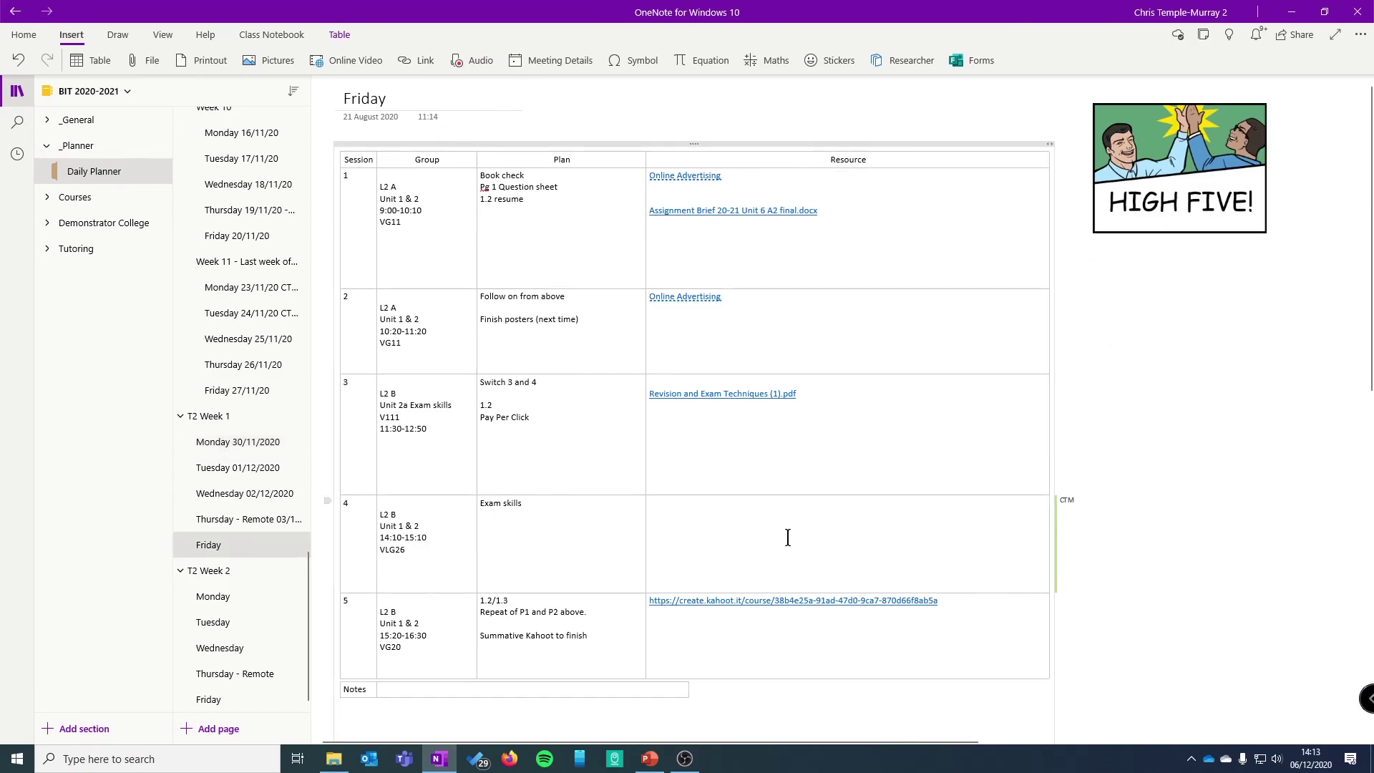